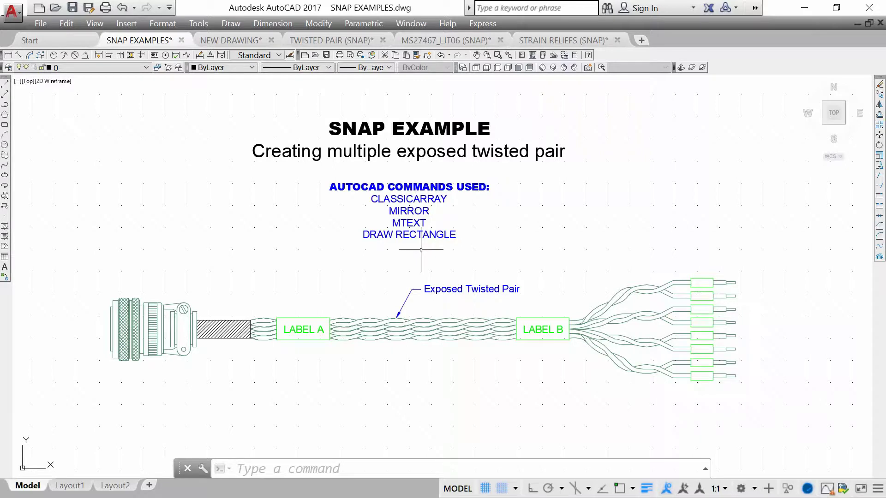
pyautogui.click(230, 40)
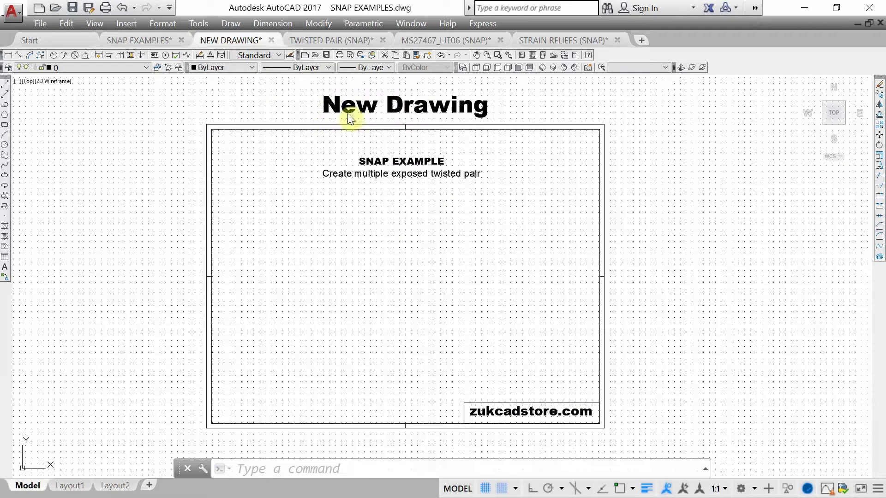
pyautogui.click(330, 41)
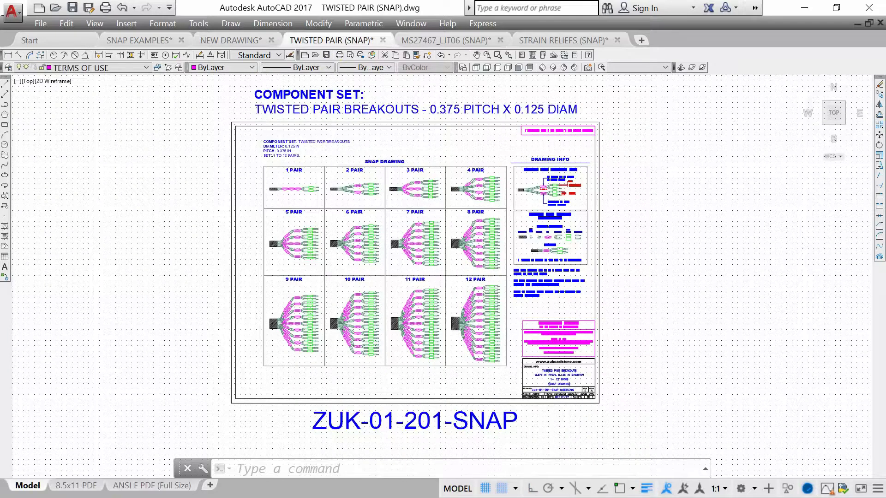
pyautogui.scroll(6, 485, 164)
pyautogui.click(555, 321)
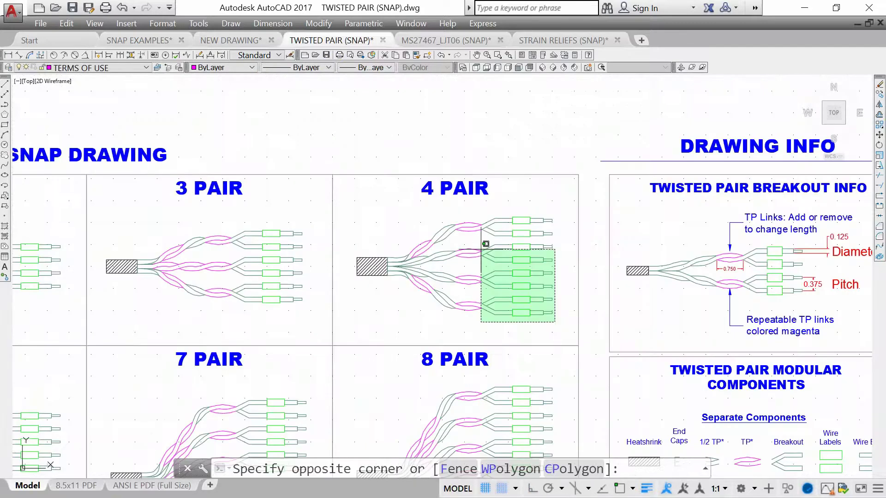
pyautogui.click(373, 220)
pyautogui.scroll(-4, 479, 205)
pyautogui.moveTo(481, 203)
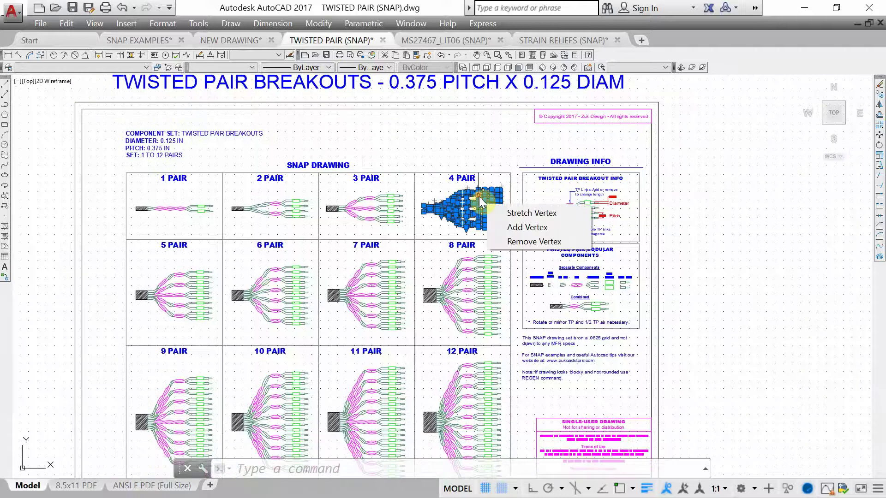
pyautogui.click(217, 40)
pyautogui.hotkey('ctrl', 'v')
pyautogui.press('Escape')
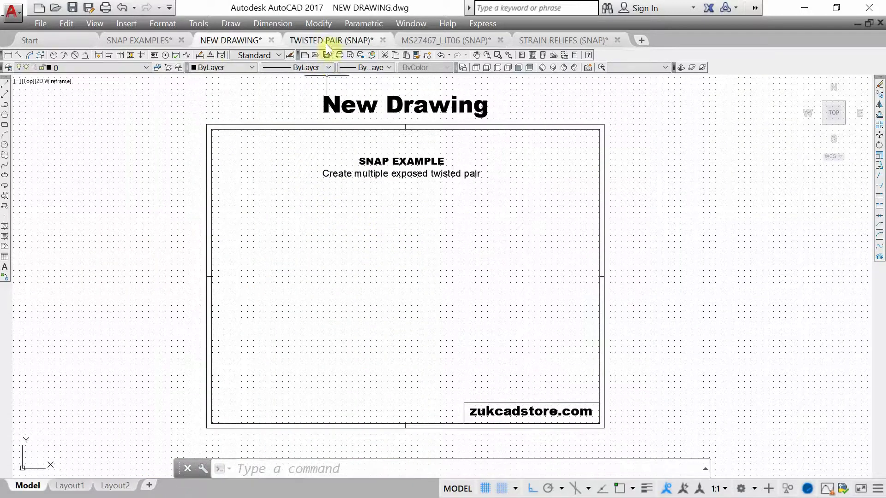
# Copy the complete 4 PAIR breakout from the TWISTED PAIR (SNAP) drawing and paste it inside the NEW DRAWING border
pyautogui.click(326, 40)
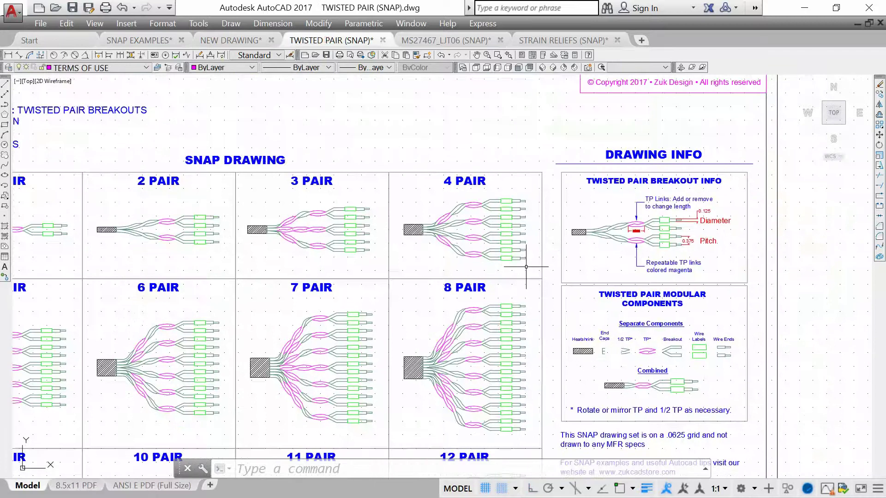
pyautogui.click(525, 266)
pyautogui.click(405, 205)
pyautogui.hotkey('ctrl', 'c')
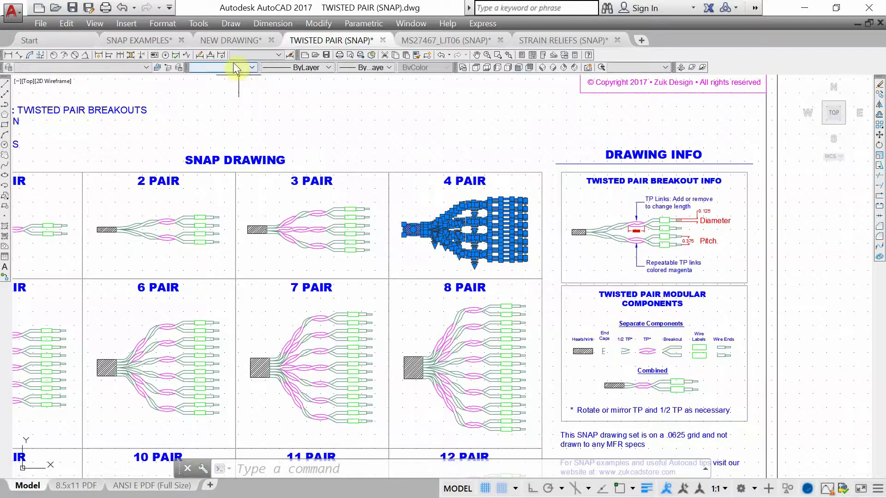
pyautogui.click(226, 41)
pyautogui.hotkey('ctrl', 'v')
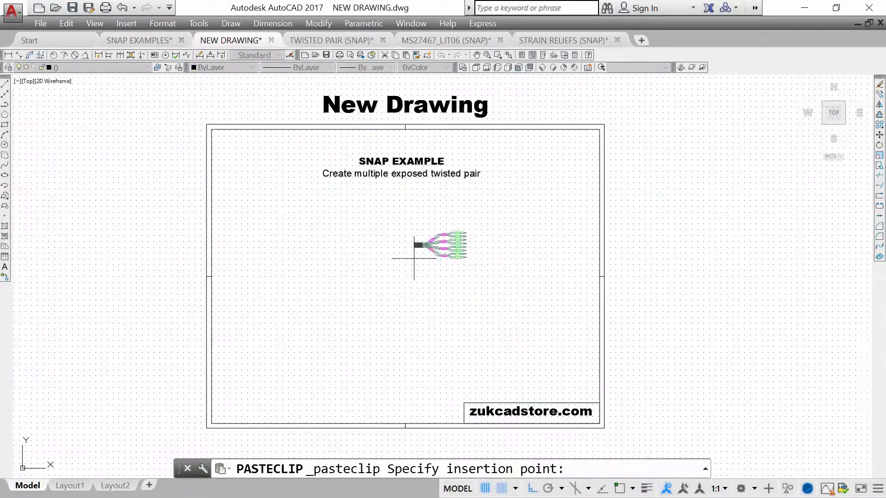
pyautogui.click(446, 288)
# Move the whole pasted breakout by the heatshrink's upper-left corner onto a snap grid point, with Ortho off
pyautogui.scroll(4, 454, 291)
pyautogui.click(597, 320)
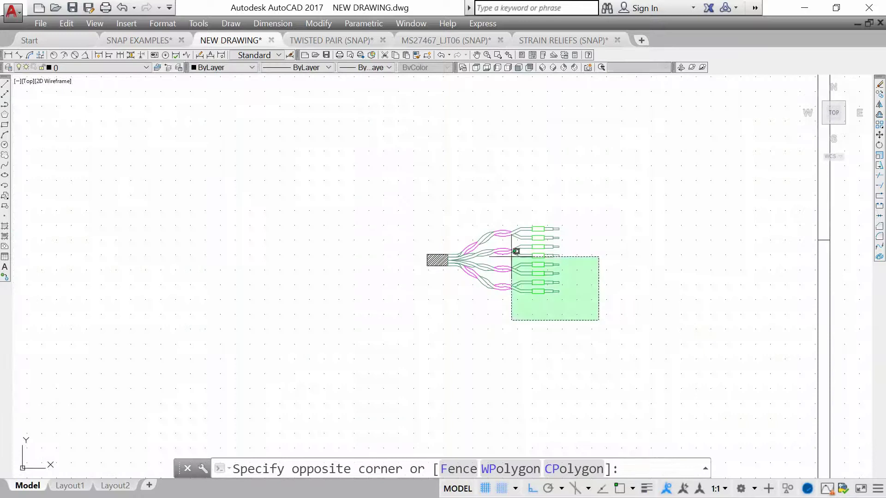
pyautogui.click(417, 220)
pyautogui.scroll(5, 415, 230)
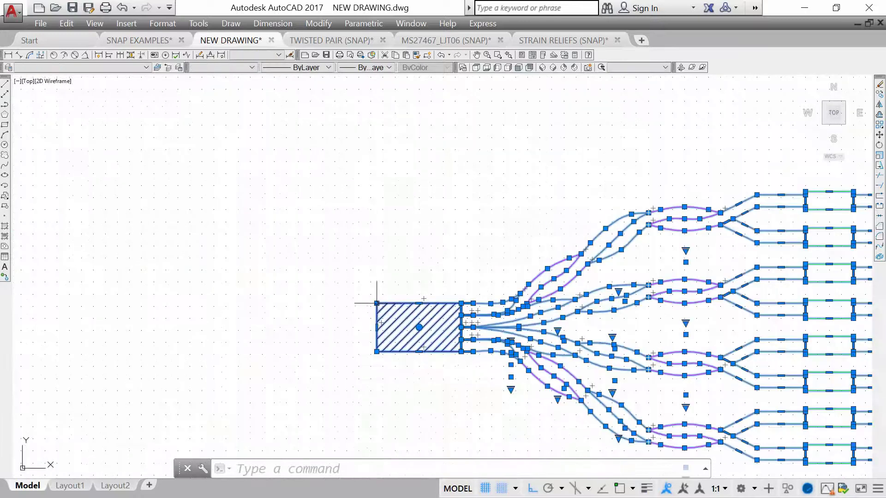
pyautogui.click(376, 303)
pyautogui.press('space')
pyautogui.scroll(4, 393, 280)
pyautogui.press('F8')
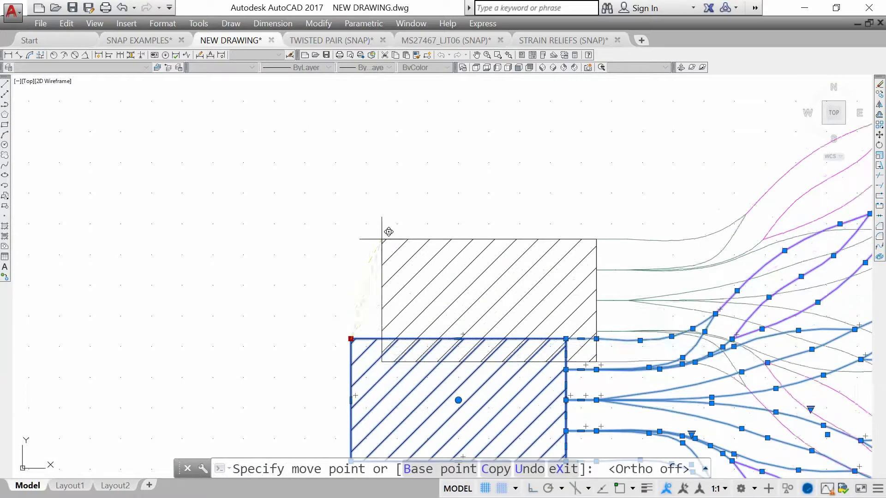
pyautogui.click(369, 221)
pyautogui.scroll(-5, 412, 201)
pyautogui.scroll(2, 411, 263)
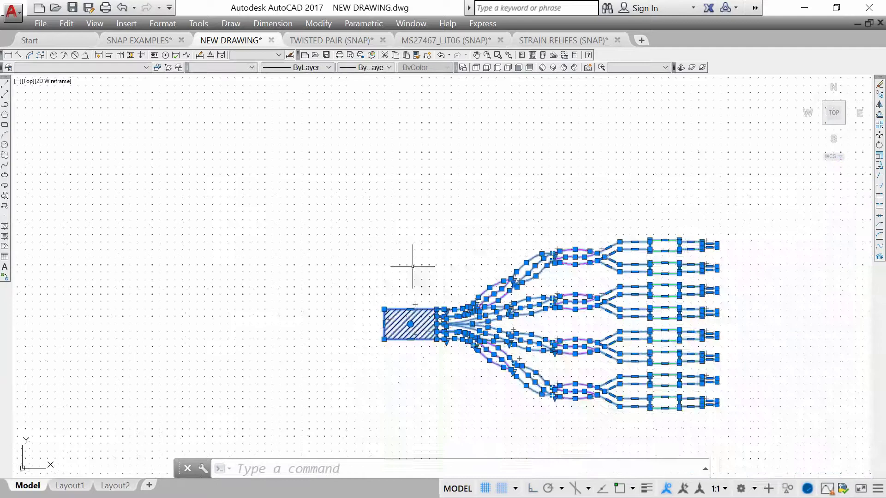
pyautogui.press('Escape')
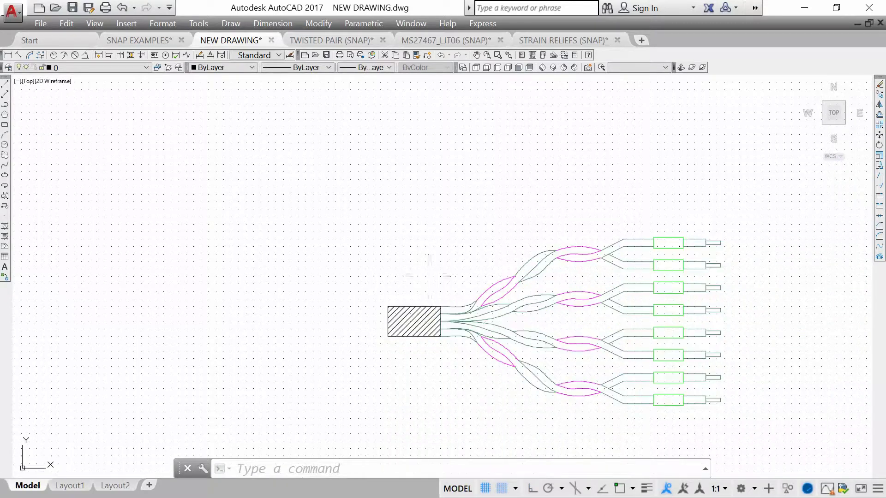
# Review the snap and grid spacing in Drafting Settings and accept the settings as they are
pyautogui.write('ds')
pyautogui.press('Return')
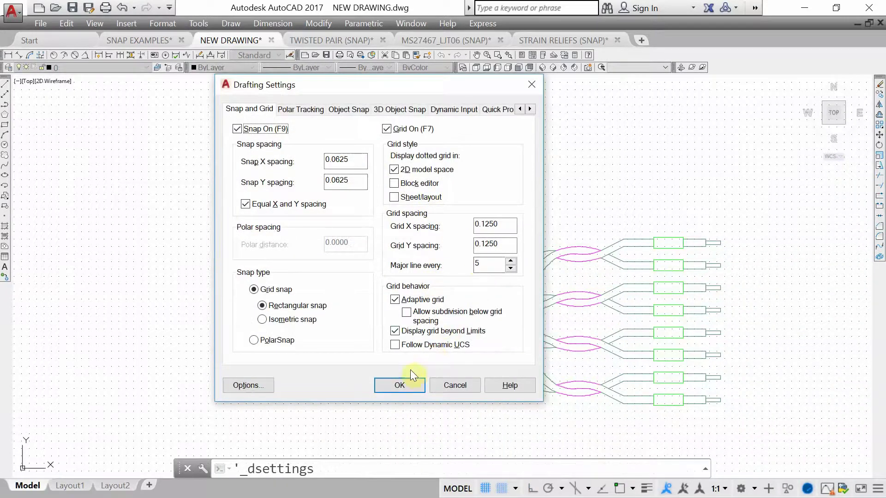
pyautogui.click(400, 386)
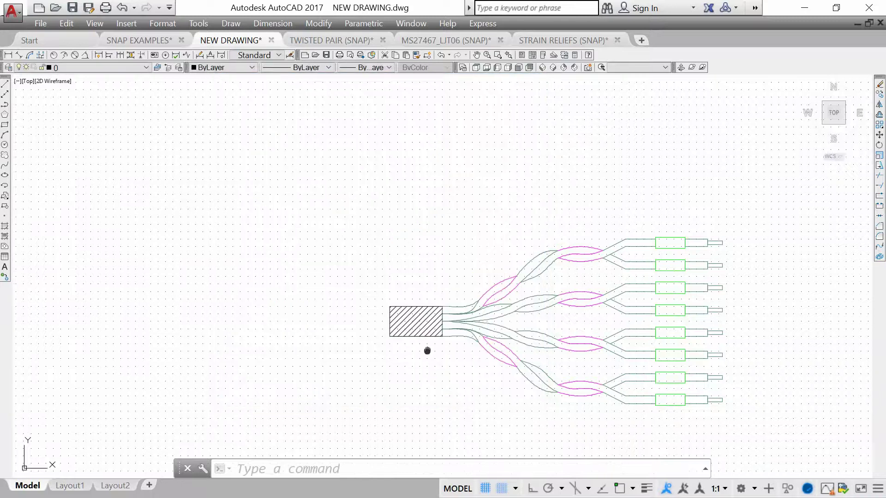
# Move the hatched heatshrink horizontally well to the left of the breakout, with Ortho on
pyautogui.moveTo(425, 352); pyautogui.dragTo(484, 347, button='middle')
pyautogui.click(466, 323)
pyautogui.click(427, 277)
pyautogui.click(503, 301)
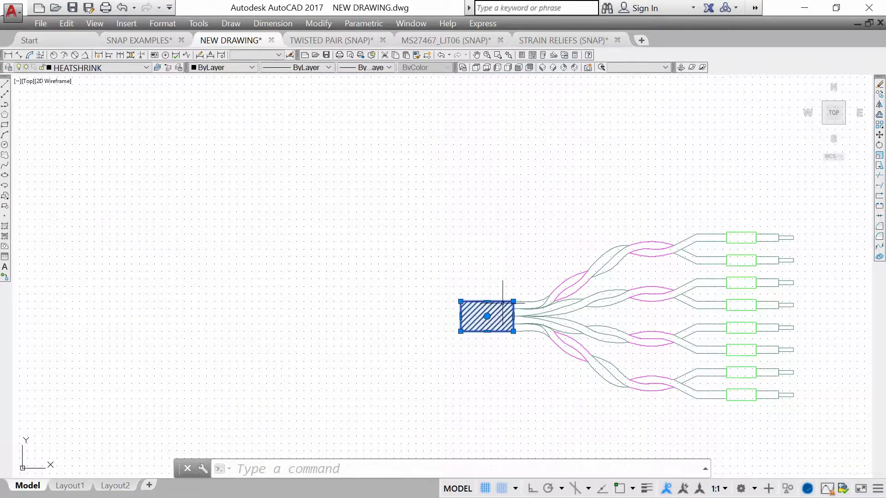
pyautogui.click(461, 302)
pyautogui.press('space')
pyautogui.scroll(-2, 291, 310)
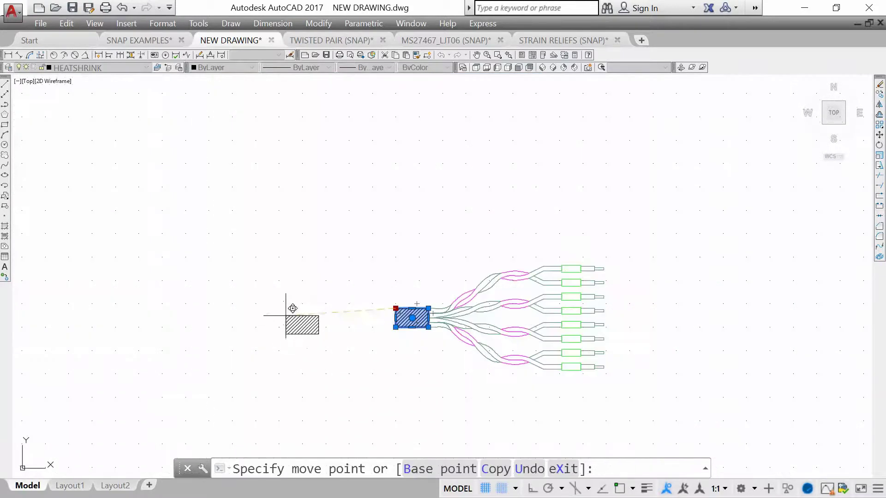
pyautogui.press('F8')
pyautogui.moveTo(295, 309); pyautogui.dragTo(425, 291, button='middle')
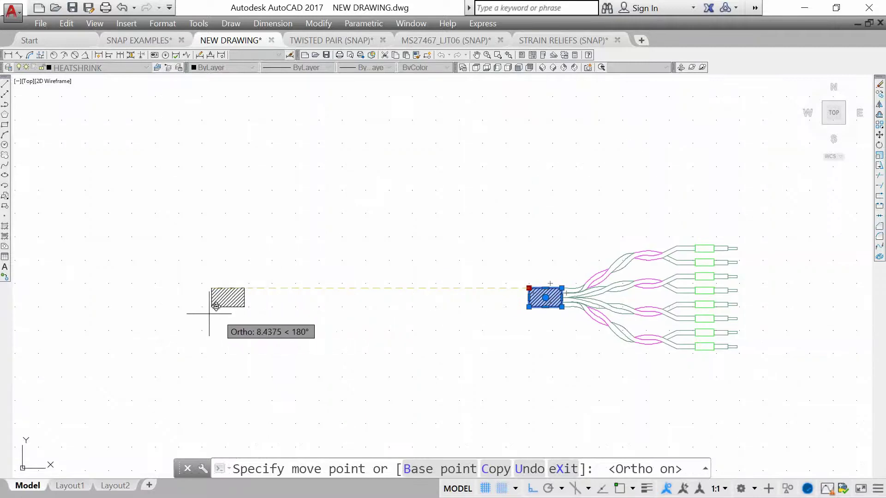
pyautogui.click(189, 307)
pyautogui.press('Escape')
# Delete the end cap lines at the left end of the breakout wires
pyautogui.scroll(6, 589, 294)
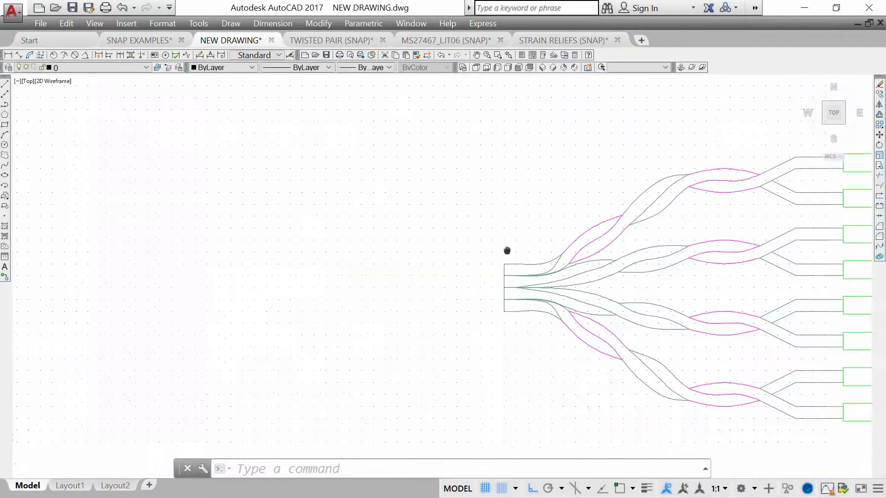
pyautogui.click(467, 253)
pyautogui.click(524, 353)
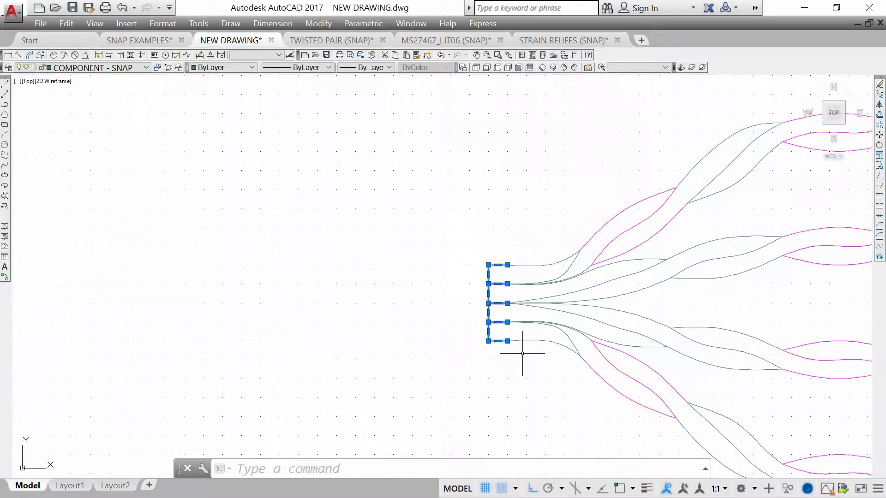
pyautogui.press('Delete')
# Copy the magenta twisted pair link of the topmost branch and paste it to the left of the breakout wires
pyautogui.scroll(-2, 529, 323)
pyautogui.moveTo(530, 323); pyautogui.dragTo(447, 305, button='middle')
pyautogui.click(666, 240)
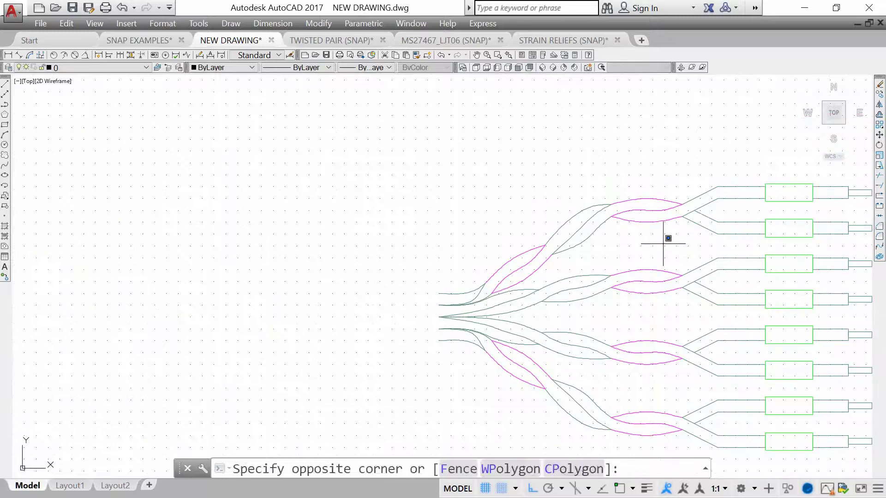
pyautogui.click(634, 198)
pyautogui.hotkey('ctrl', 'c')
pyautogui.hotkey('ctrl', 'v')
pyautogui.scroll(2, 361, 291)
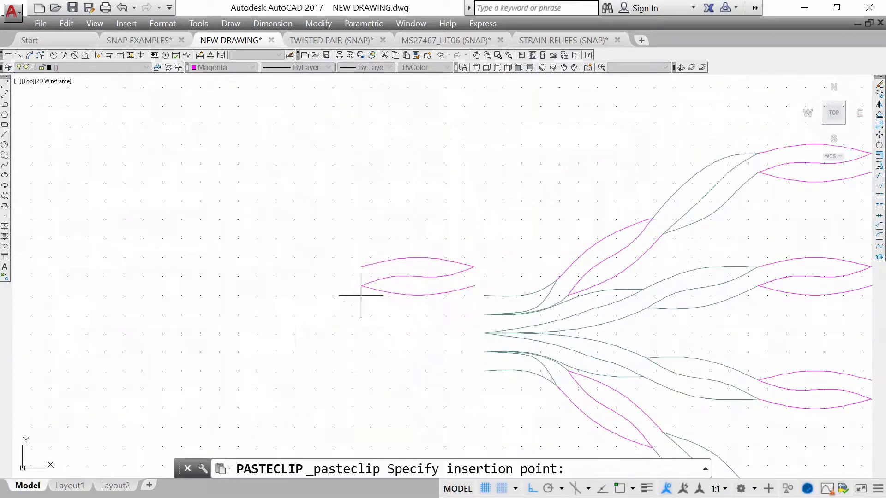
pyautogui.click(295, 324)
# Array the copied link's two lower curves with ARRAYCLASSIC as a rectangular array of 4 rows and 1 column, row offset -0.1250
pyautogui.scroll(-3, 397, 297)
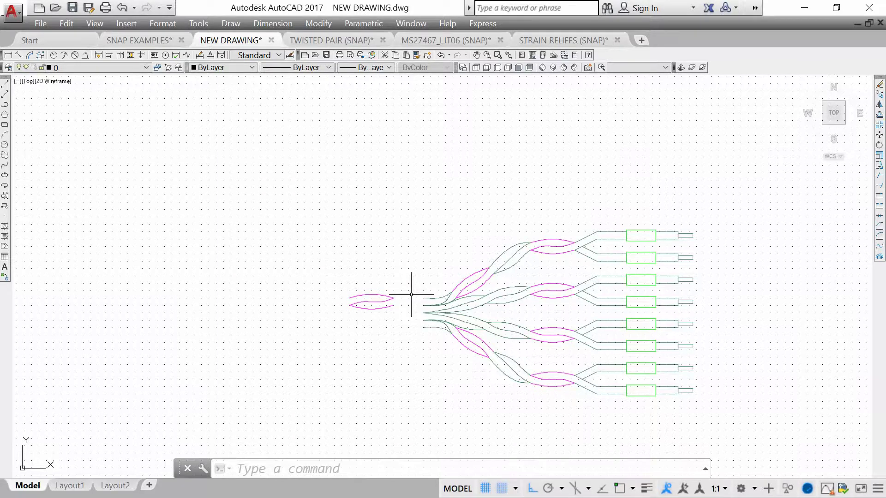
pyautogui.scroll(4, 367, 316)
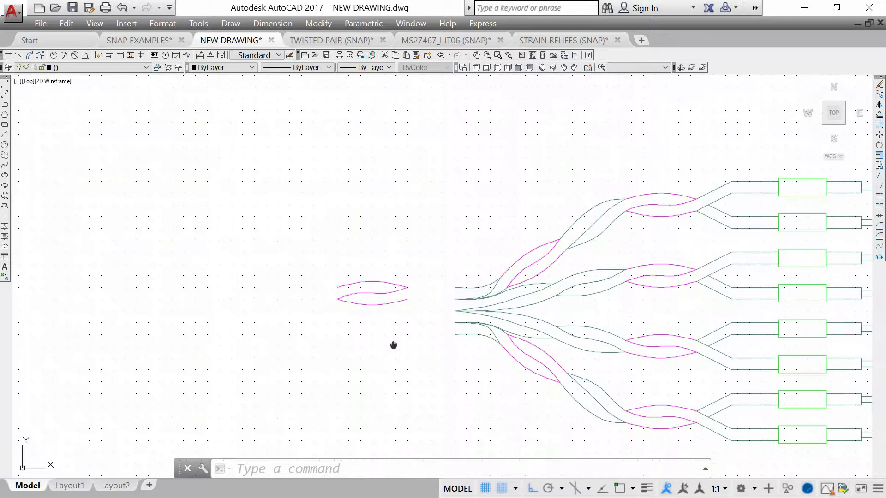
pyautogui.moveTo(408, 327); pyautogui.dragTo(413, 310, button='middle')
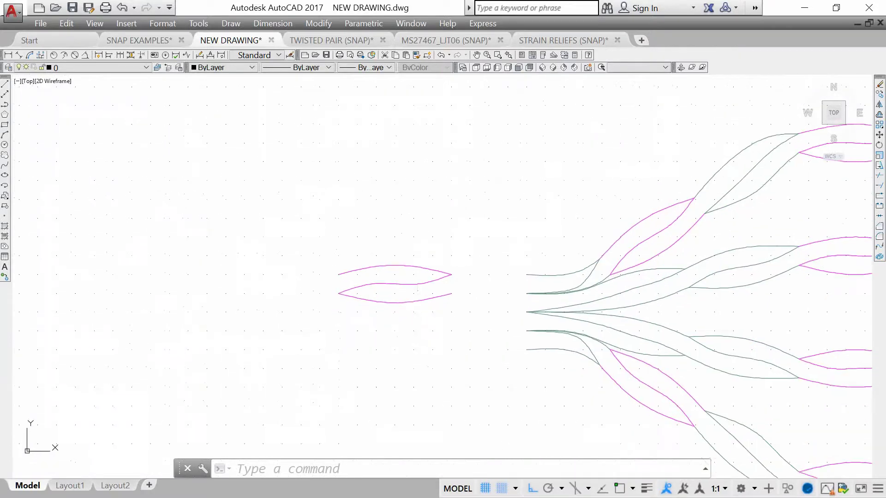
pyautogui.click(428, 316)
pyautogui.click(346, 288)
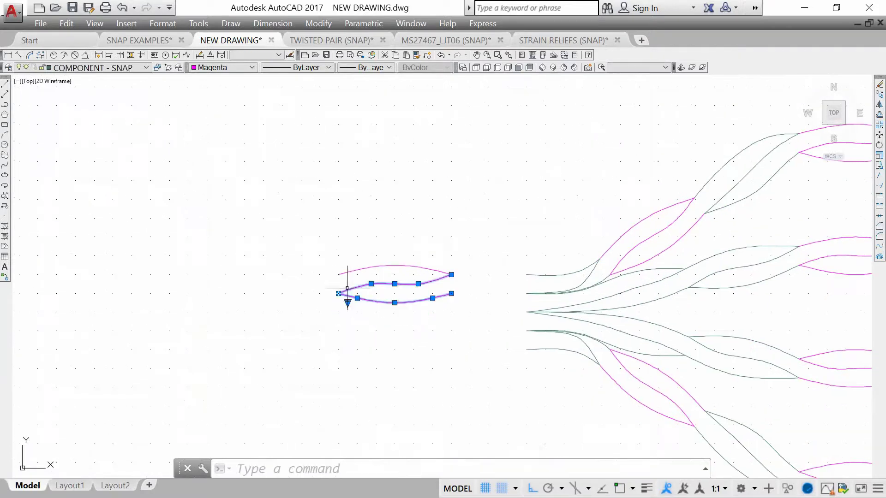
pyautogui.write('ARRAY')
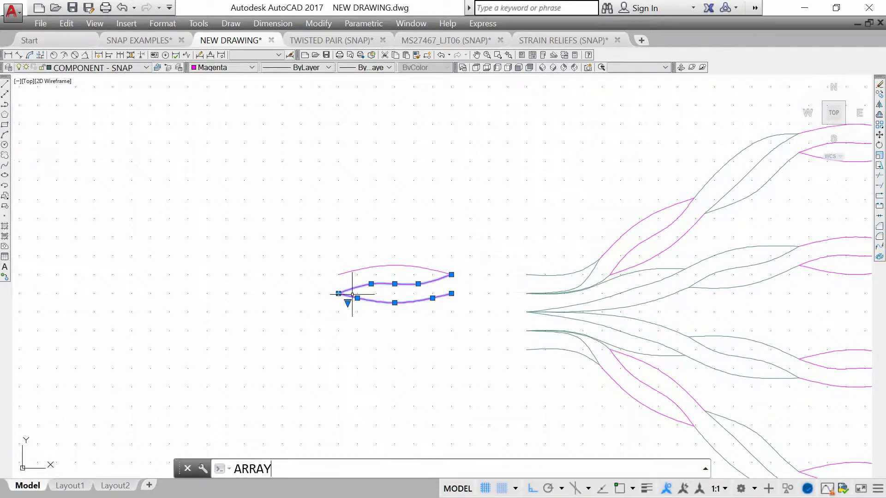
pyautogui.write('CL')
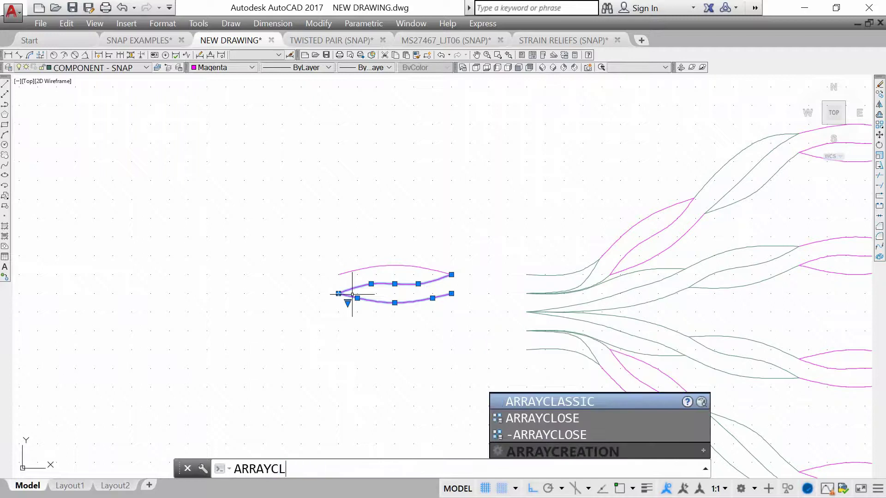
pyautogui.press('Return')
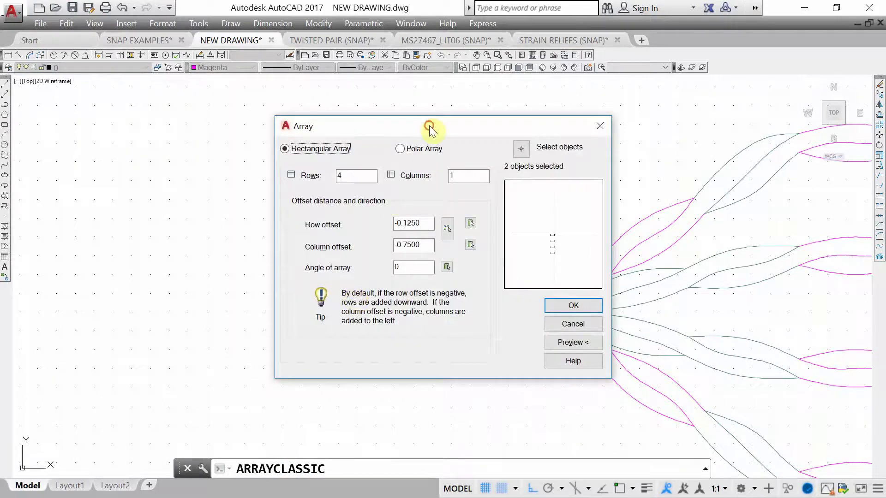
pyautogui.moveTo(429, 130); pyautogui.dragTo(386, 147)
pyautogui.moveTo(315, 193); pyautogui.dragTo(290, 200)
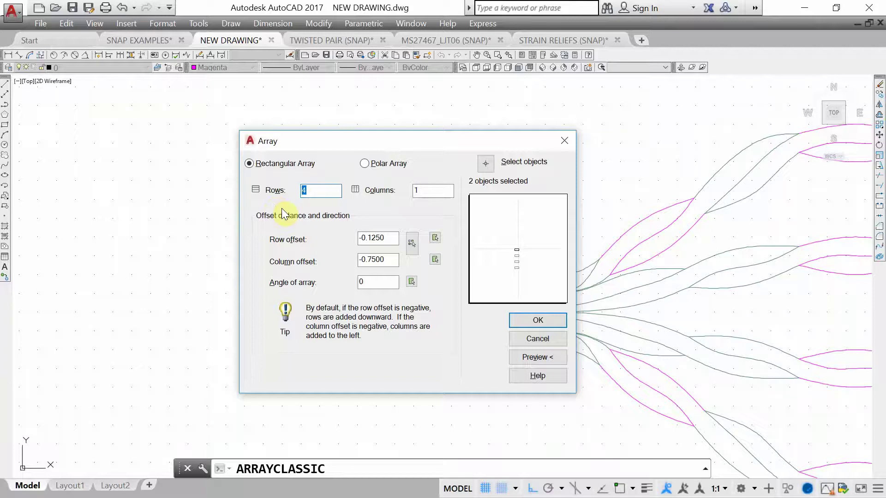
pyautogui.write('4')
pyautogui.press('Tab')
pyautogui.press('Tab')
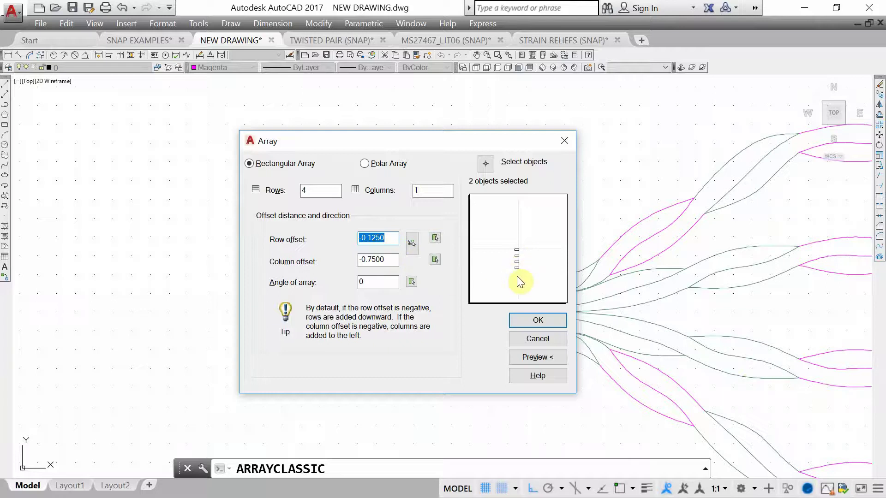
pyautogui.click(528, 319)
# Measure the vertical spacing between the two uppermost wire ends of the breakout with a linear dimension, without placing it
pyautogui.write('dli')
pyautogui.press('Return')
pyautogui.scroll(2, 517, 292)
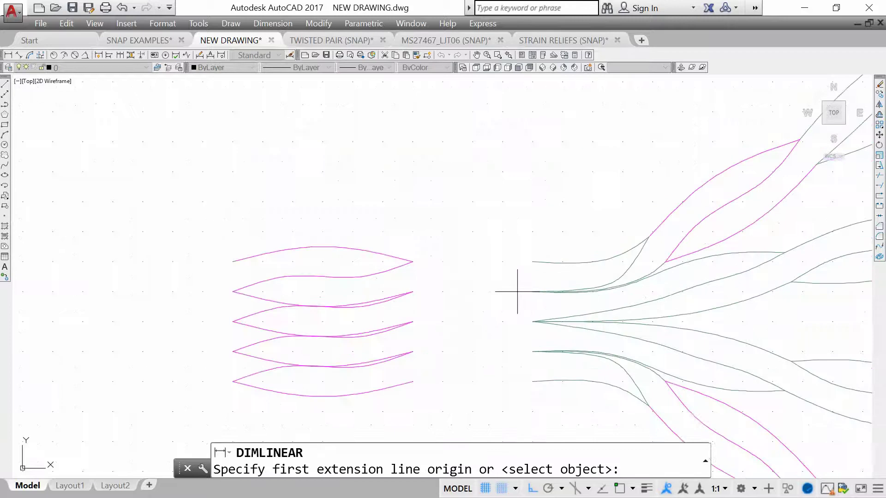
pyautogui.click(532, 292)
pyautogui.click(532, 262)
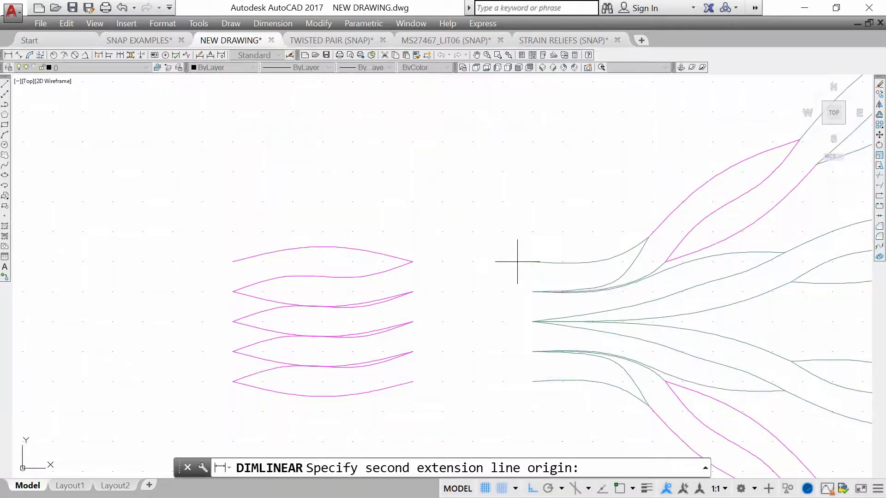
pyautogui.scroll(-2, 501, 270)
pyautogui.scroll(2, 501, 278)
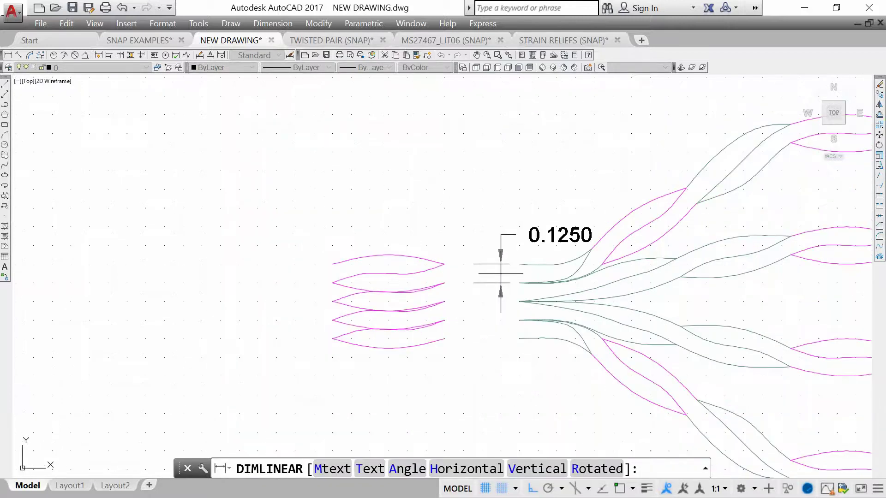
pyautogui.press('Escape')
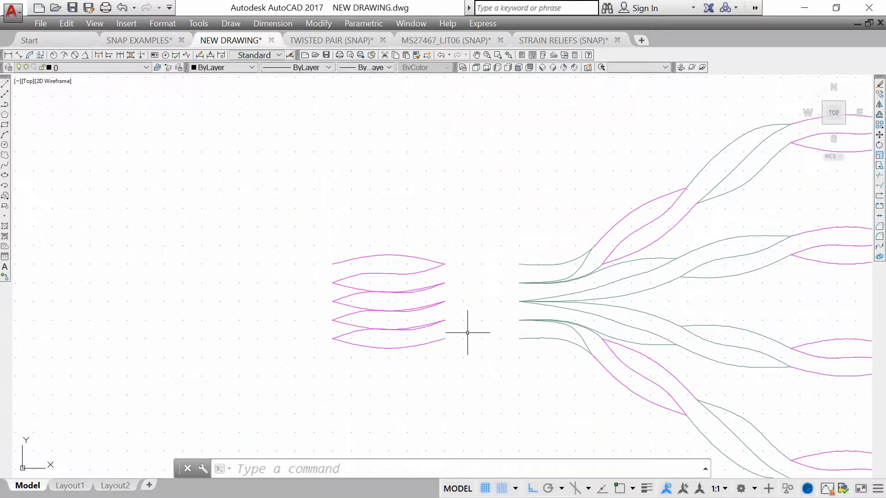
# Array the stacked twisted pair links with ARRAYCLASSIC as a rectangular array of 1 row and 7 columns, column offset -0.7500
pyautogui.scroll(-2, 469, 330)
pyautogui.moveTo(480, 326); pyautogui.dragTo(508, 344, button='middle')
pyautogui.click(503, 360)
pyautogui.click(450, 268)
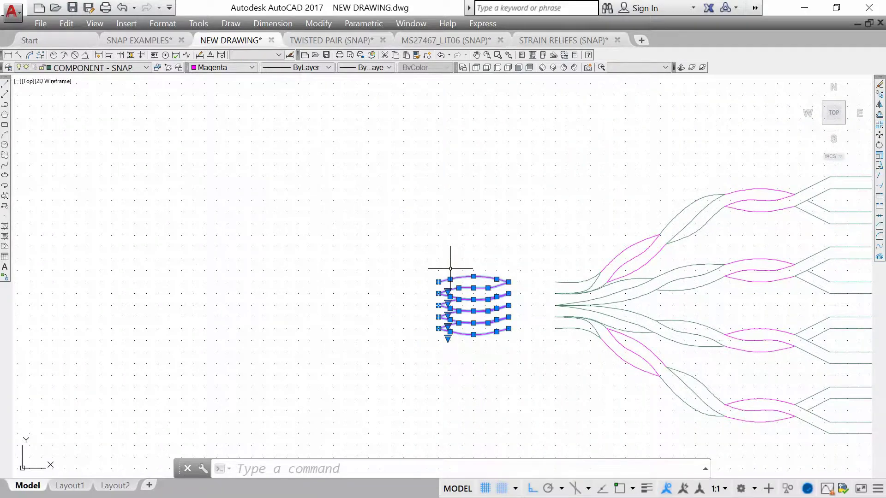
pyautogui.write('ARRAYCLA')
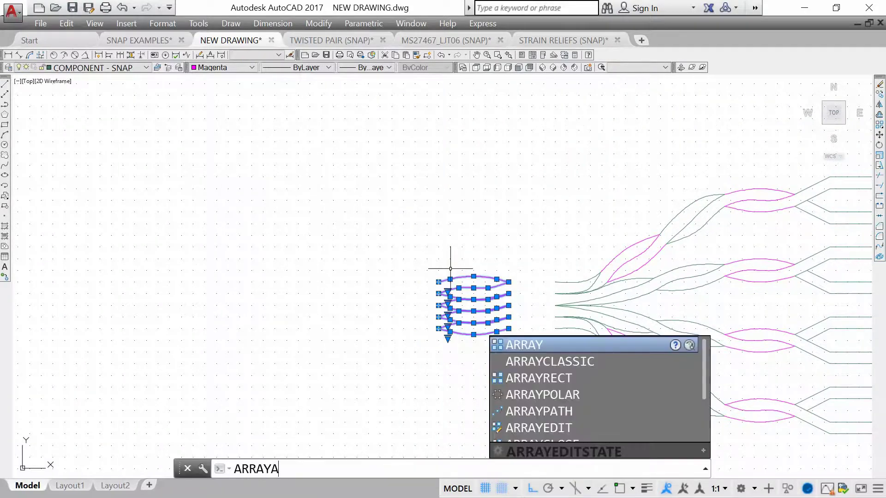
pyautogui.press('BackSpace')
pyautogui.write('C')
pyautogui.press('Return')
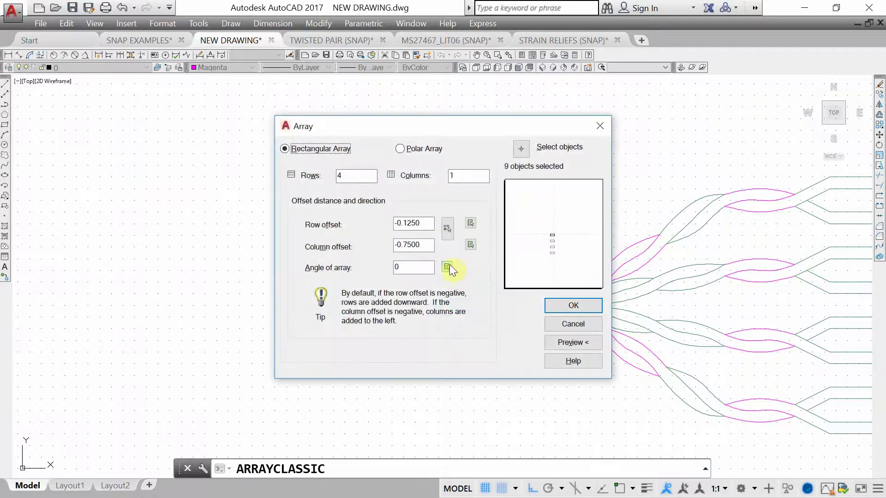
pyautogui.press('Tab')
pyautogui.write('1')
pyautogui.press('Tab')
pyautogui.click(422, 250)
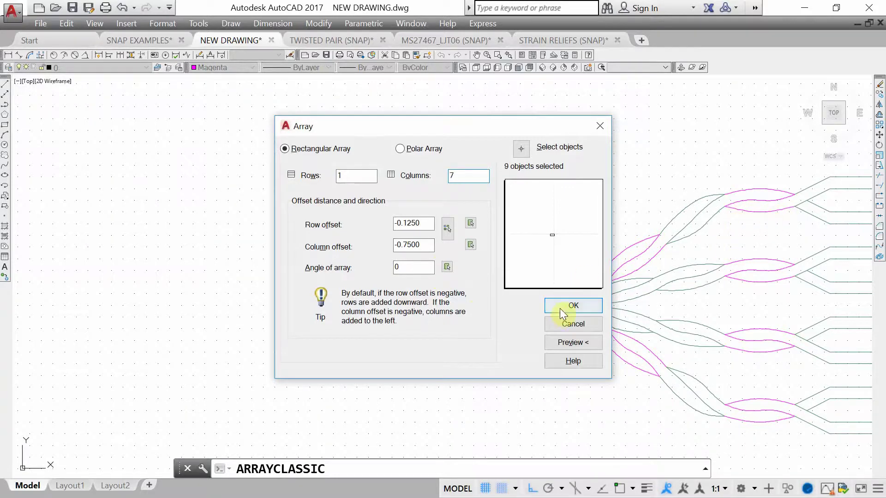
pyautogui.click(573, 305)
# Move the hatched heatshrink block horizontally closer to the left end of the arrayed twisted pairs
pyautogui.moveTo(480, 296)
pyautogui.mouseDown(button='middle')
pyautogui.moveTo(629, 292)
pyautogui.moveTo(504, 307)
pyautogui.moveTo(544, 296)
pyautogui.mouseUp(button='middle')
pyautogui.scroll(-2, 590, 297)
pyautogui.scroll(-2, 544, 296)
pyautogui.scroll(2, 273, 330)
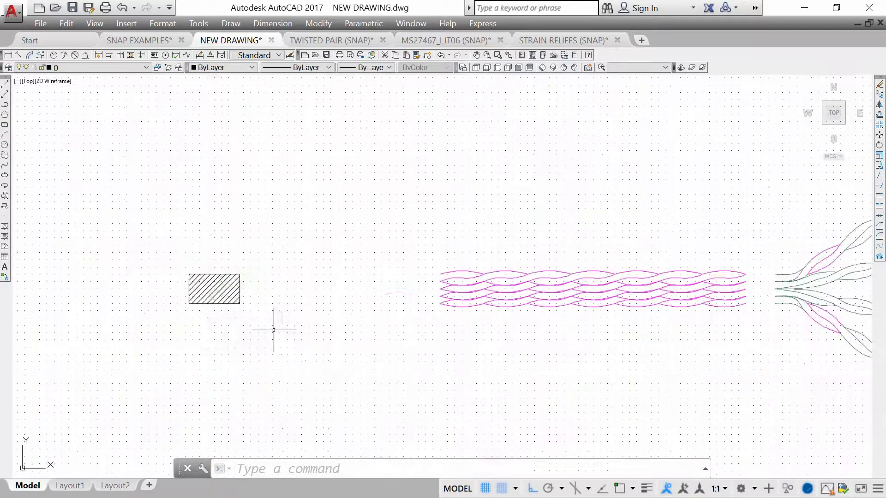
pyautogui.click(272, 328)
pyautogui.click(189, 236)
pyautogui.click(214, 289)
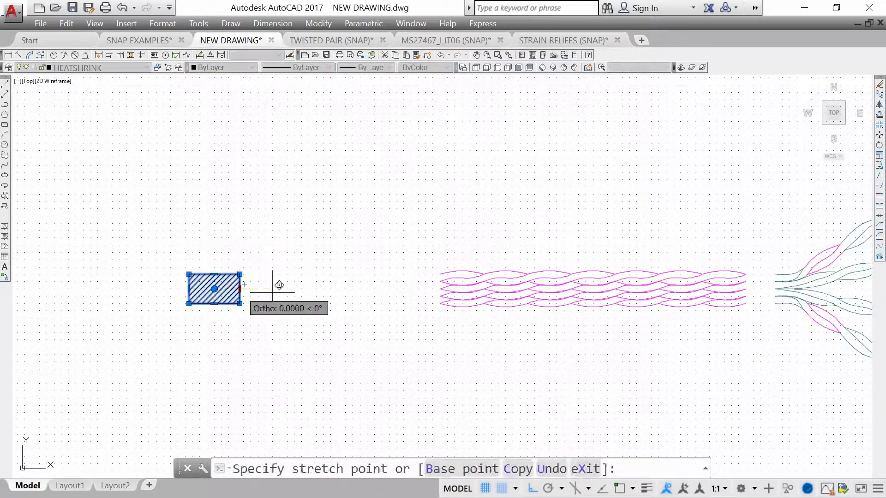
pyautogui.press('space')
pyautogui.click(346, 289)
pyautogui.press('Escape')
pyautogui.moveTo(460, 131); pyautogui.dragTo(461, 130, button='middle')
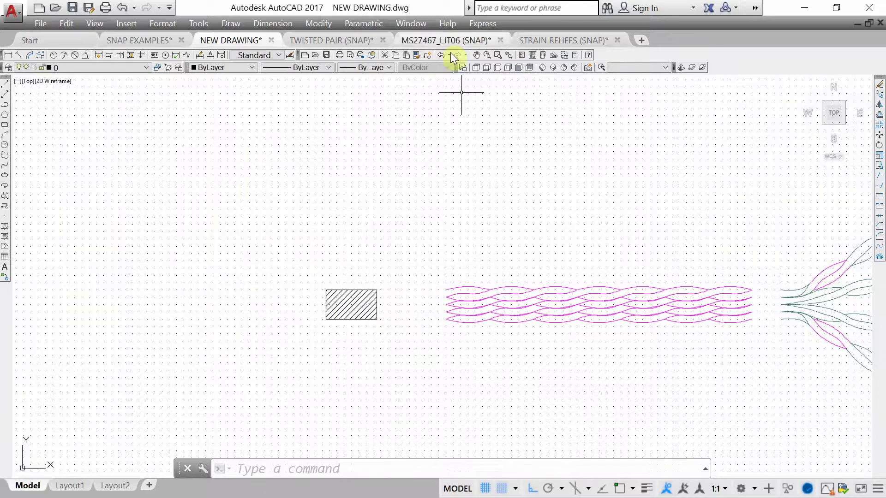
# Switch to the MS27467_LJT06 (SNAP) drawing and copy the side view of the LJT06R size 23 plug, without its dimensions
pyautogui.click(446, 40)
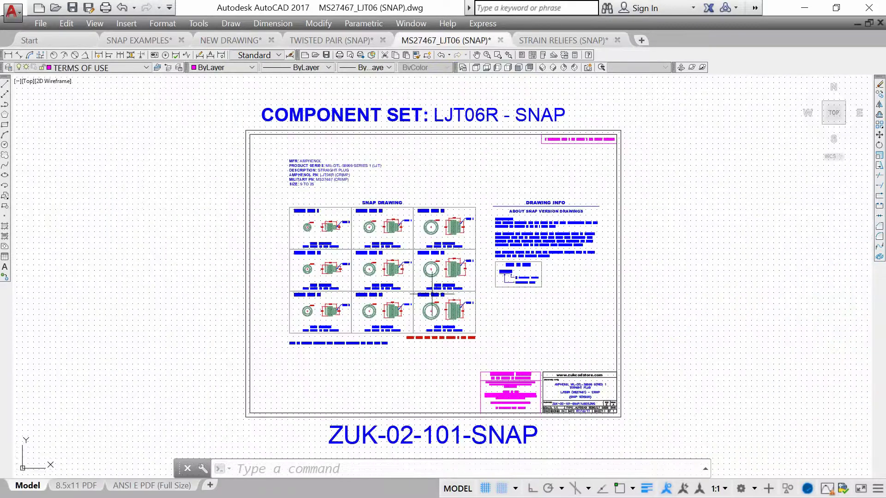
pyautogui.scroll(8, 417, 307)
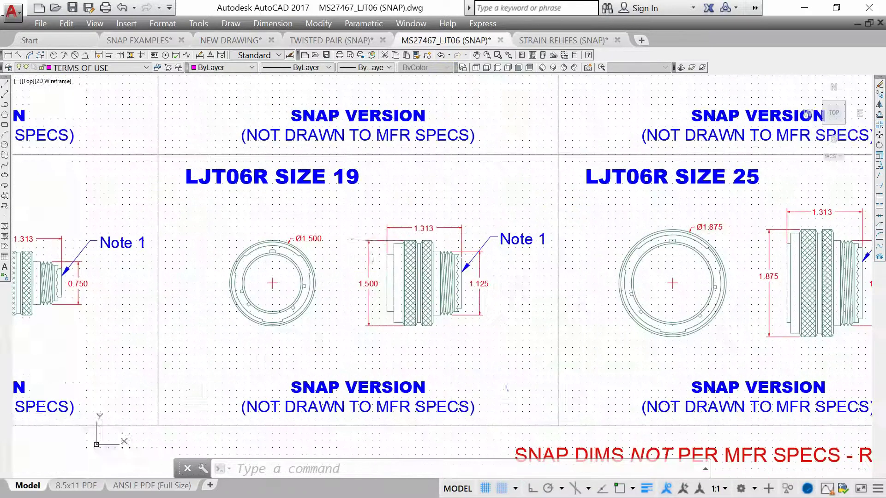
pyautogui.click(371, 227)
pyautogui.scroll(-5, 447, 279)
pyautogui.press('Escape')
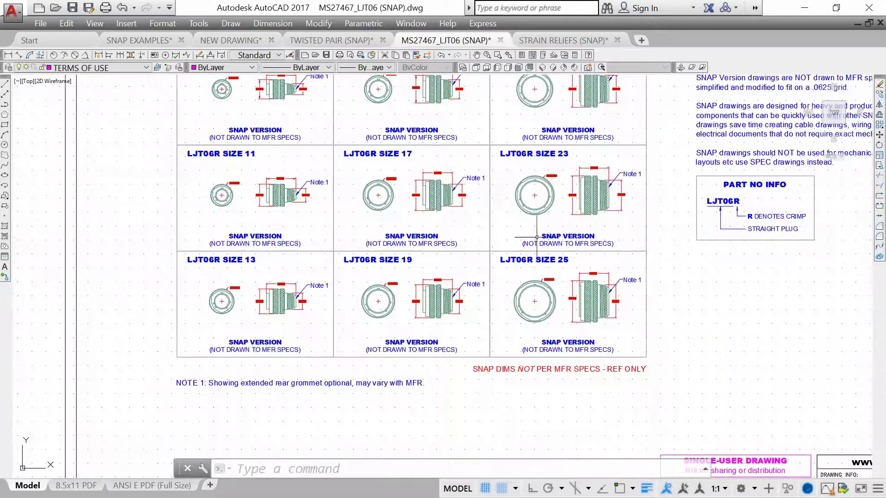
pyautogui.scroll(-3, 532, 236)
pyautogui.scroll(10, 404, 236)
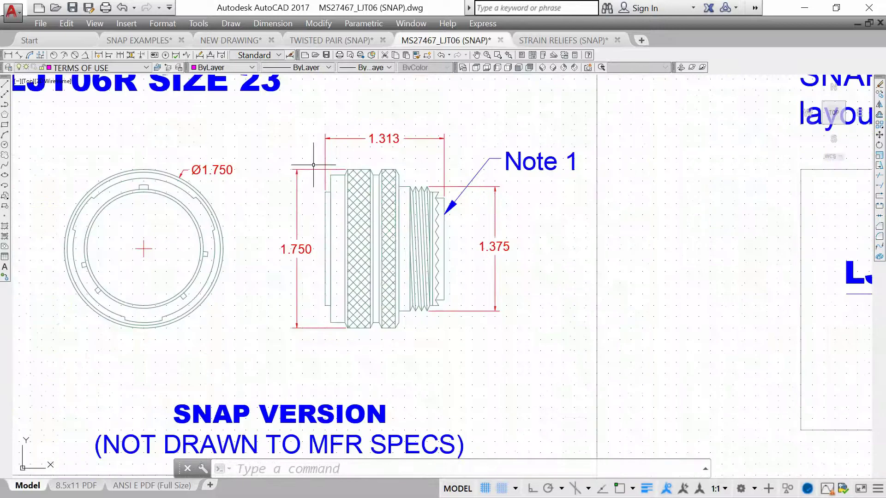
pyautogui.click(310, 160)
pyautogui.click(459, 326)
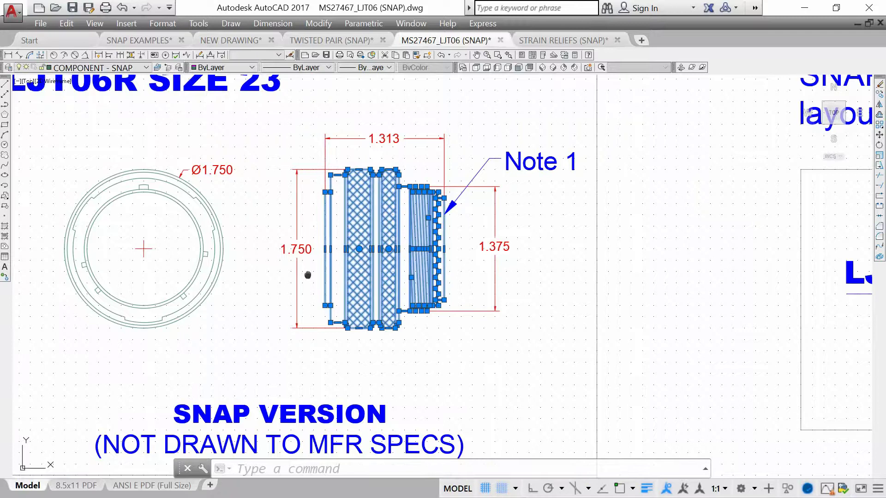
pyautogui.moveTo(307, 276); pyautogui.dragTo(468, 267, button='middle')
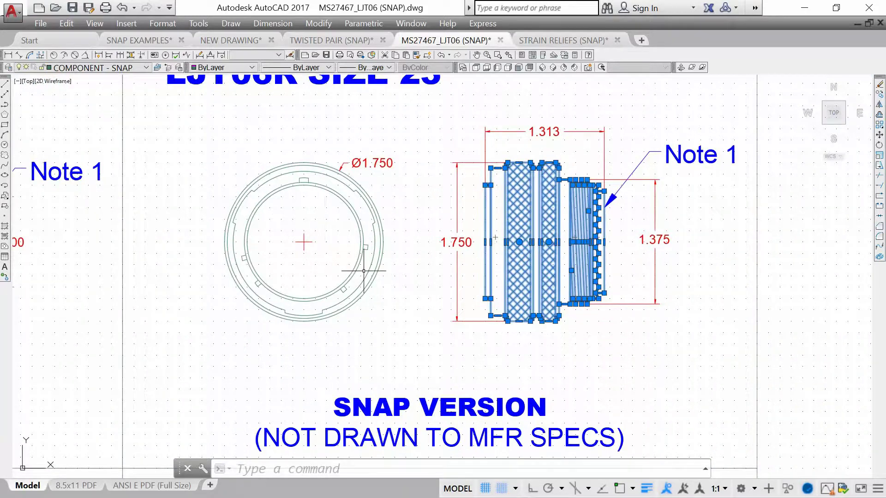
# Paste the copied plug side view into NEW DRAWING to the left of the hatched heatshrink block
pyautogui.click(229, 41)
pyautogui.hotkey('ctrl', 'v')
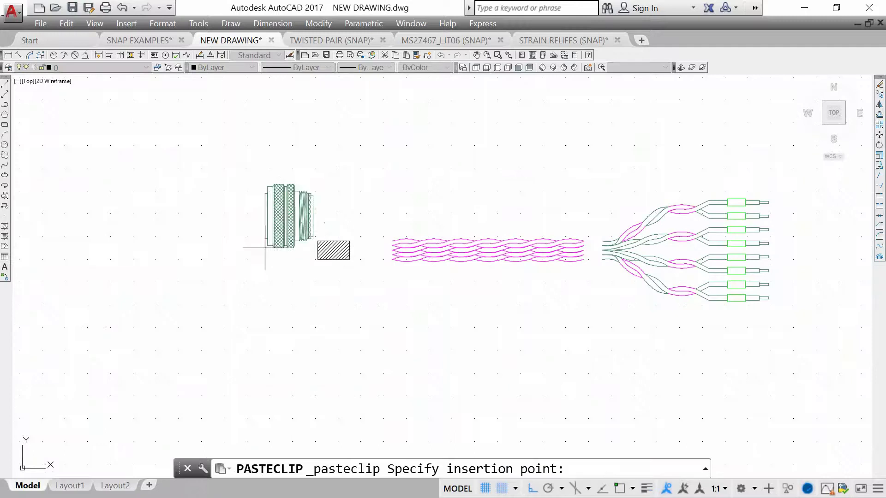
pyautogui.click(187, 284)
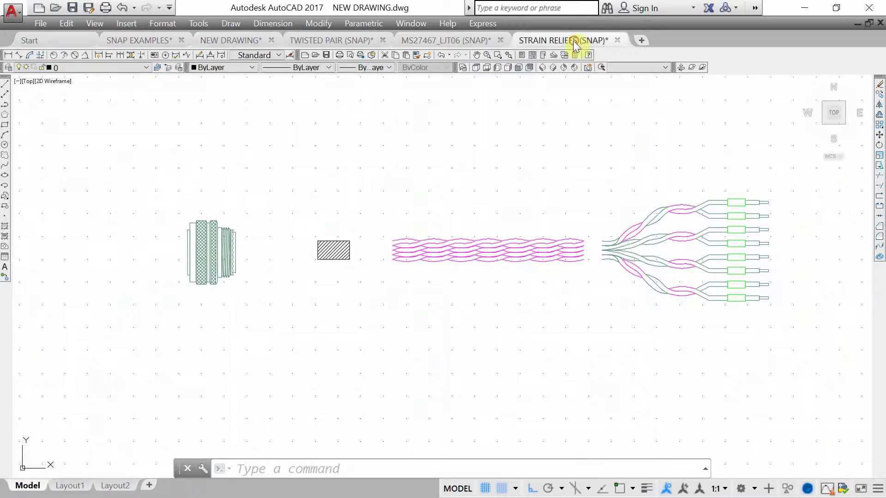
# Copy the M85049/49-2-22N strain relief from STRAIN RELIEFS (SNAP) and paste it into NEW DRAWING between the plug and the heatshrink
pyautogui.click(577, 40)
pyautogui.scroll(4, 473, 282)
pyautogui.scroll(2, 446, 273)
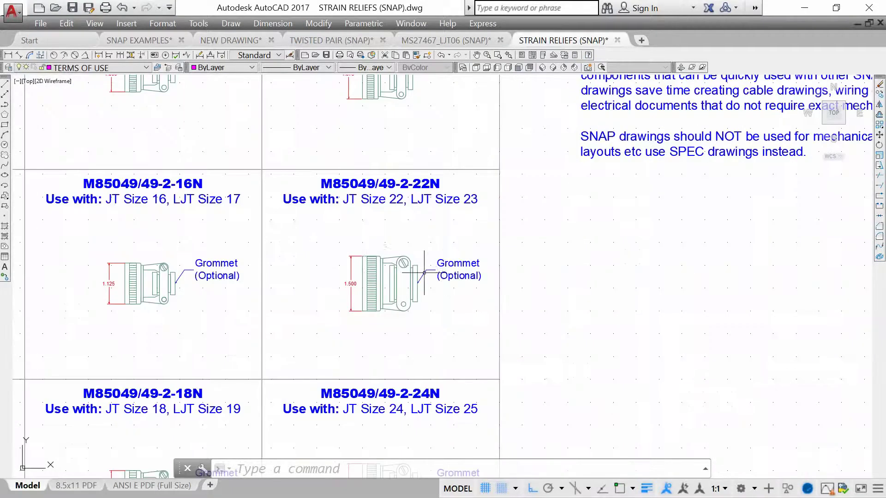
pyautogui.click(361, 243)
pyautogui.click(422, 329)
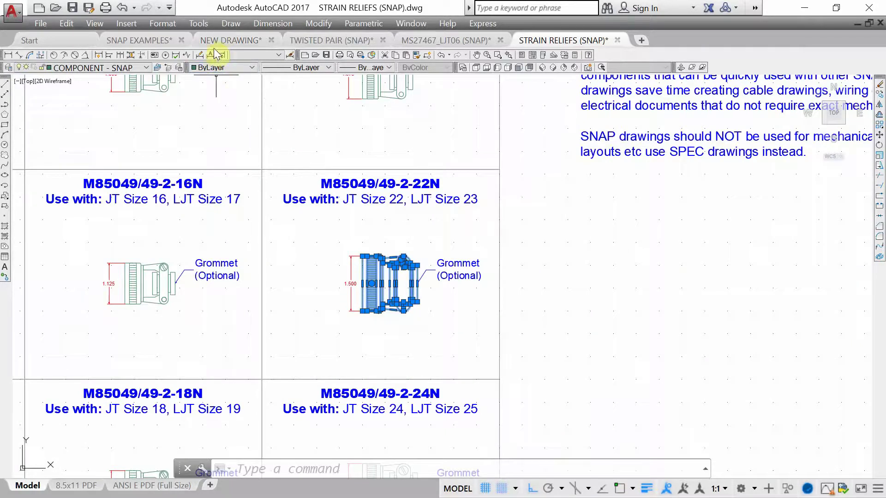
pyautogui.moveTo(223, 46)
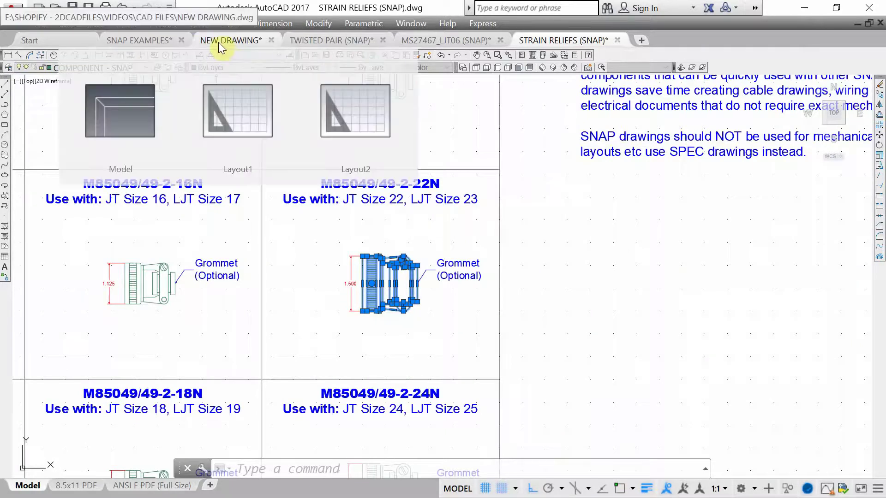
pyautogui.click(216, 43)
pyautogui.hotkey('ctrl', 'v')
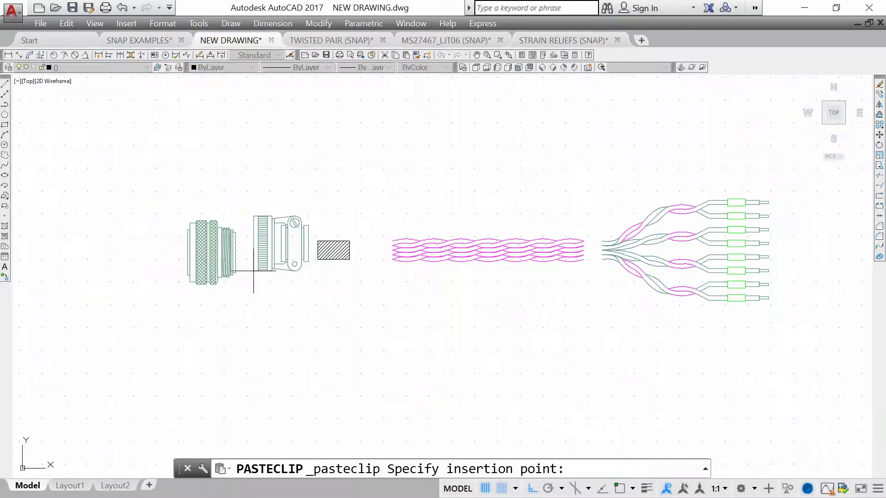
pyautogui.click(253, 282)
# Delete the plug's rear threads and grommet
pyautogui.scroll(4, 243, 237)
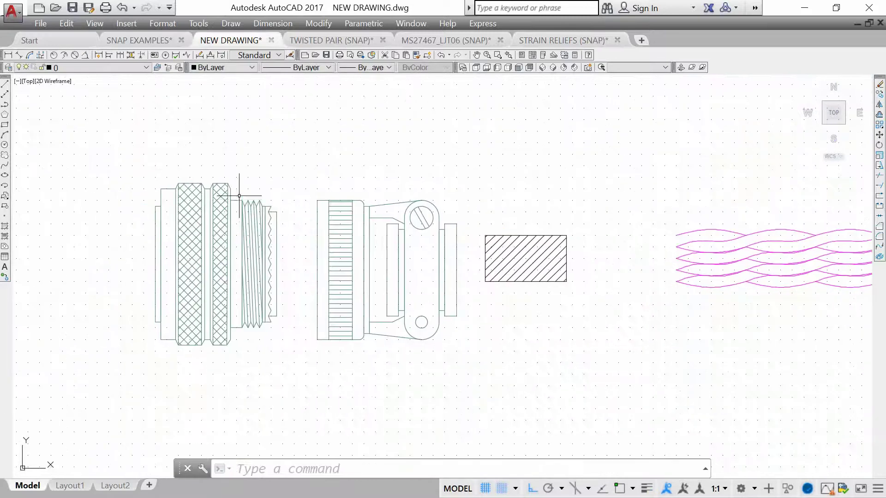
pyautogui.click(238, 190)
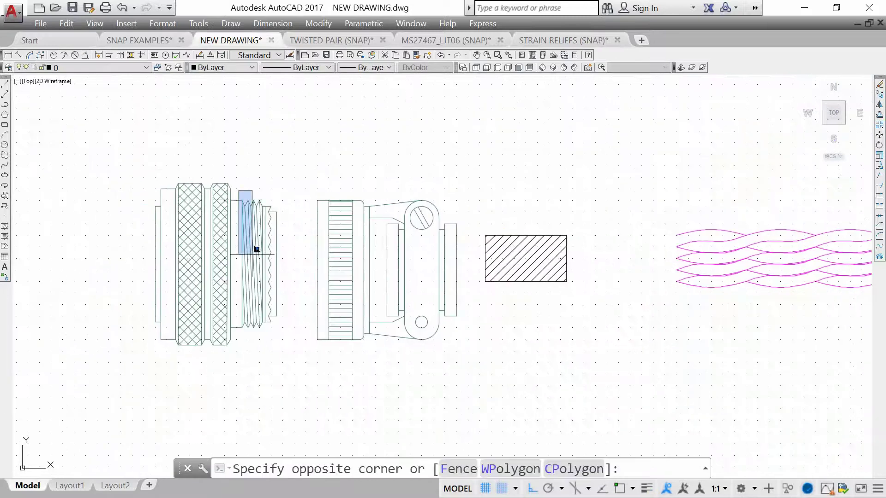
pyautogui.click(304, 338)
pyautogui.press('Escape')
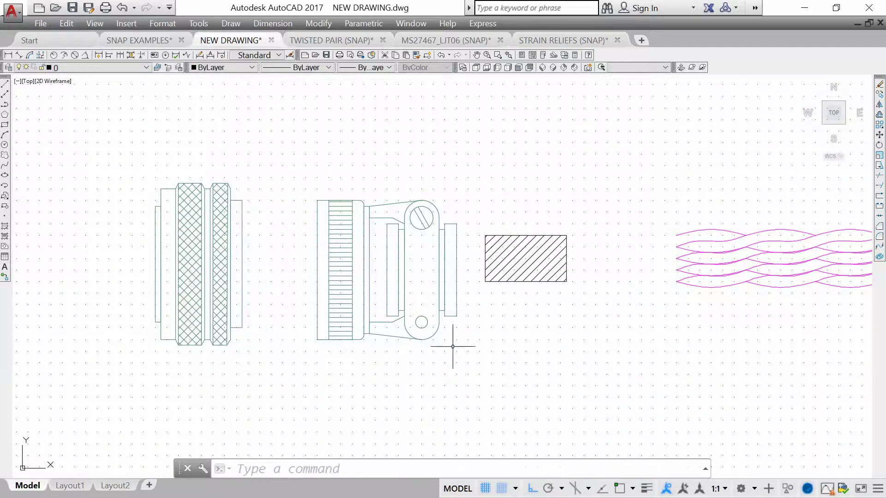
# Move the strain relief by the midpoint of its left edge onto the midpoint of the plug's rear edge, with ortho off and object snap on
pyautogui.click(466, 346)
pyautogui.click(352, 246)
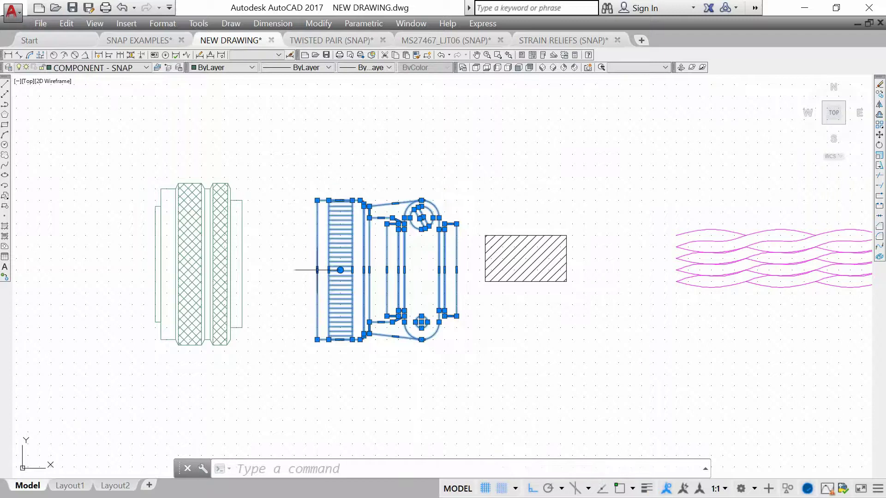
pyautogui.click(317, 270)
pyautogui.press('space')
pyautogui.press('F8')
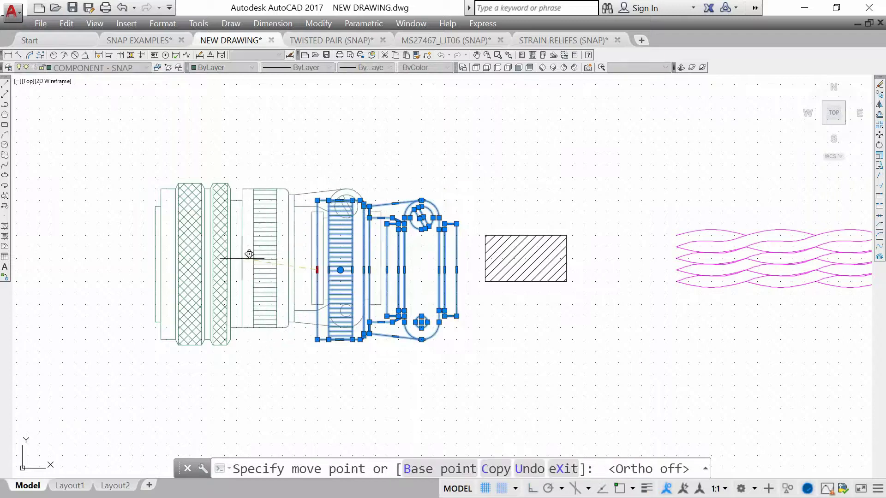
pyautogui.press('F3')
pyautogui.click(242, 269)
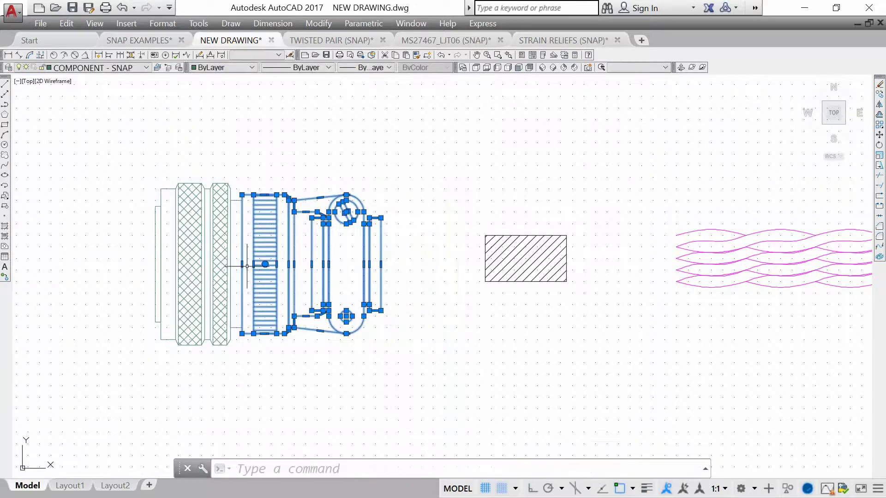
pyautogui.scroll(-2, 265, 266)
pyautogui.press('Escape')
# Move the heatshrink block by its left edge midpoint onto the midpoint of the strain relief's right edge
pyautogui.click(465, 295)
pyautogui.click(433, 234)
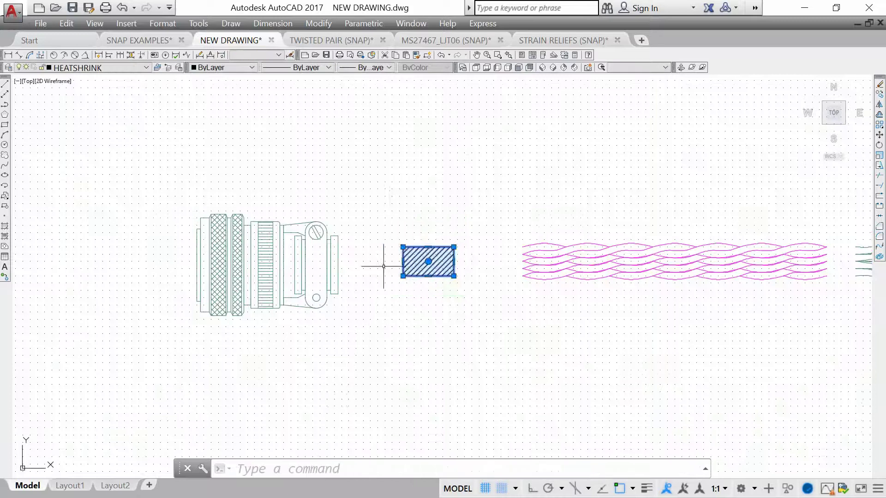
pyautogui.scroll(4, 387, 269)
pyautogui.click(426, 249)
pyautogui.press('space')
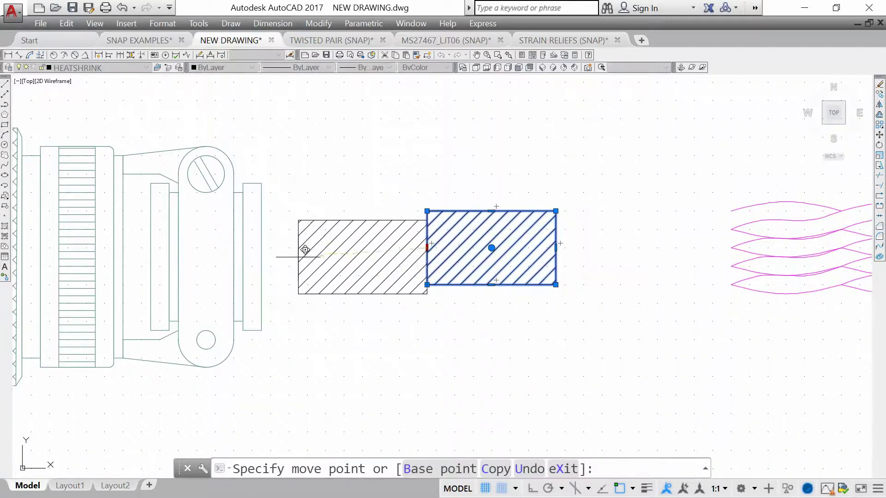
pyautogui.click(263, 256)
pyautogui.scroll(-2, 276, 257)
pyautogui.press('Escape')
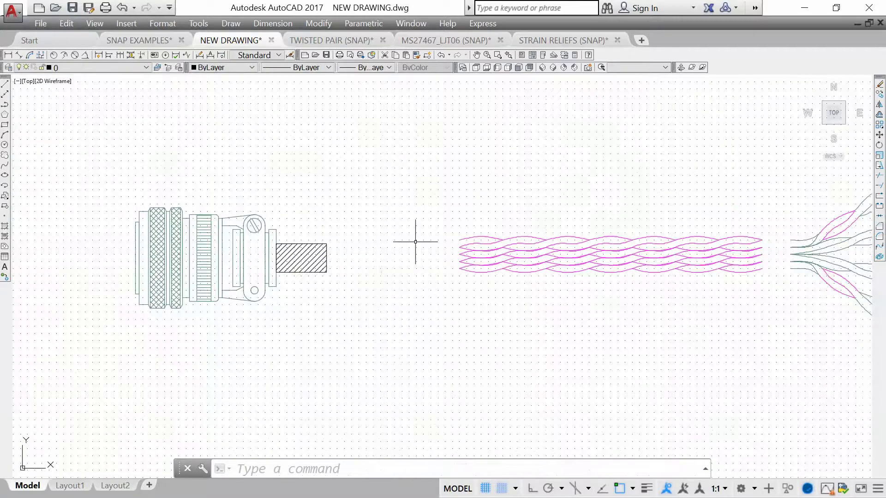
# Copy the leftmost column of twisted pair links and paste it against the right end of the heatshrink block
pyautogui.moveTo(415, 241); pyautogui.dragTo(383, 248, button='middle')
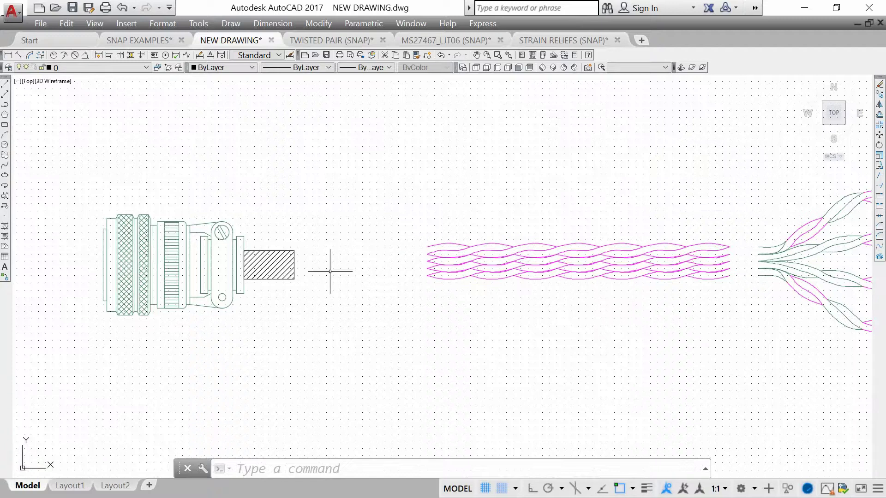
pyautogui.scroll(2, 409, 277)
pyautogui.click(474, 300)
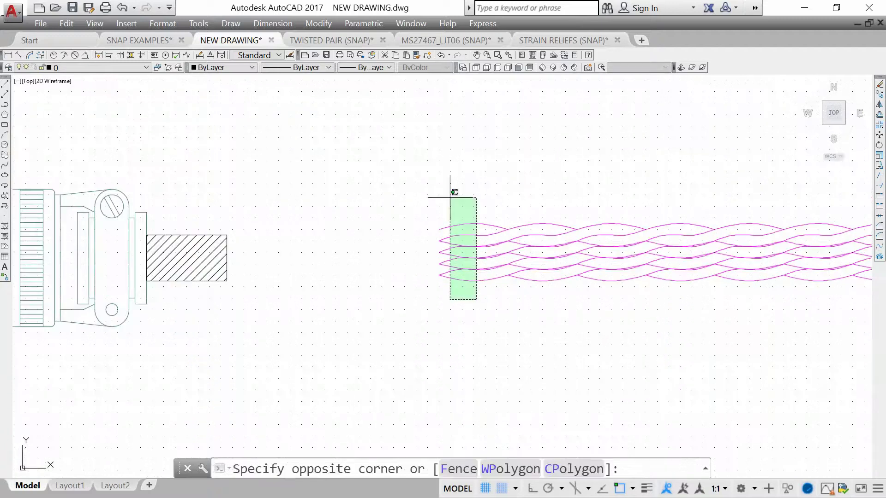
pyautogui.click(431, 196)
pyautogui.hotkey('ctrl', 'c')
pyautogui.hotkey('ctrl', 'v')
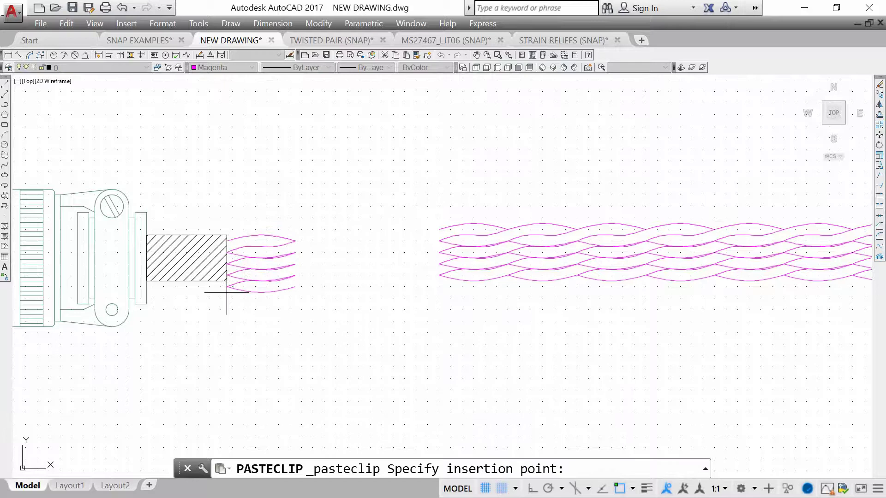
pyautogui.press('space')
pyautogui.press('Escape')
# Move the plug, strain relief, heatshrink and attached links together so the links line up vertically with the long twisted pair run
pyautogui.scroll(-4, 304, 275)
pyautogui.click(310, 298)
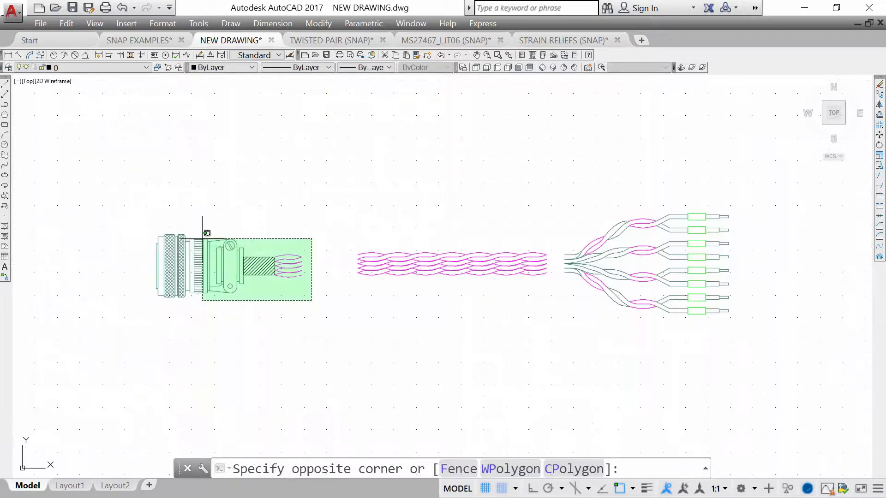
pyautogui.click(159, 234)
pyautogui.scroll(5, 285, 249)
pyautogui.click(336, 287)
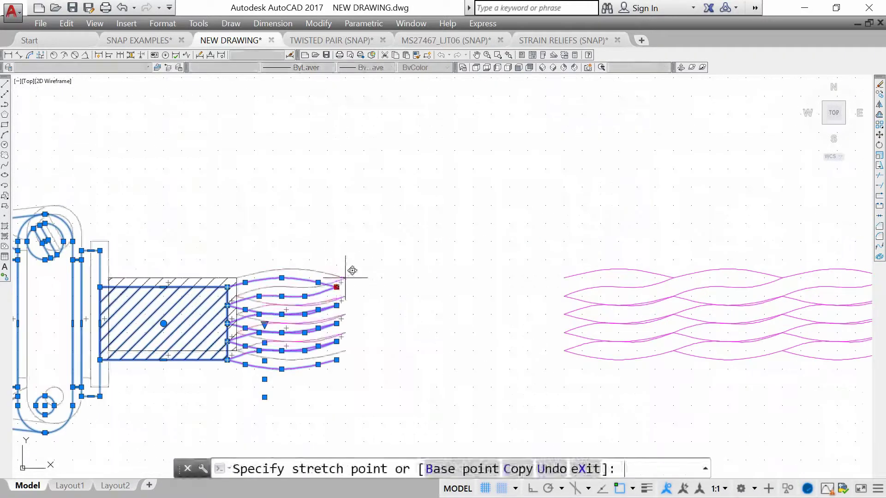
pyautogui.press('space')
pyautogui.click(345, 278)
pyautogui.press('Escape')
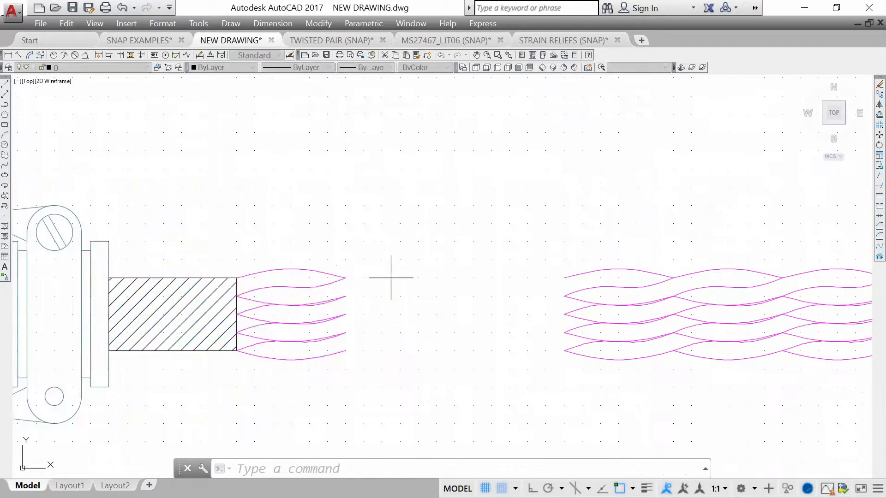
# Draw a rectangle for a cable label starting at the right end of the links attached to the heatshrink, matching the links' full height
pyautogui.press('space')
pyautogui.click(345, 269)
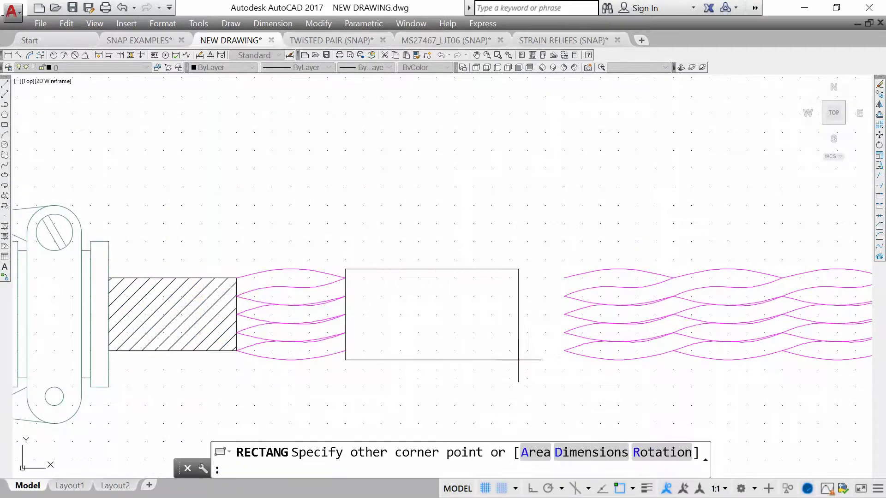
pyautogui.click(536, 360)
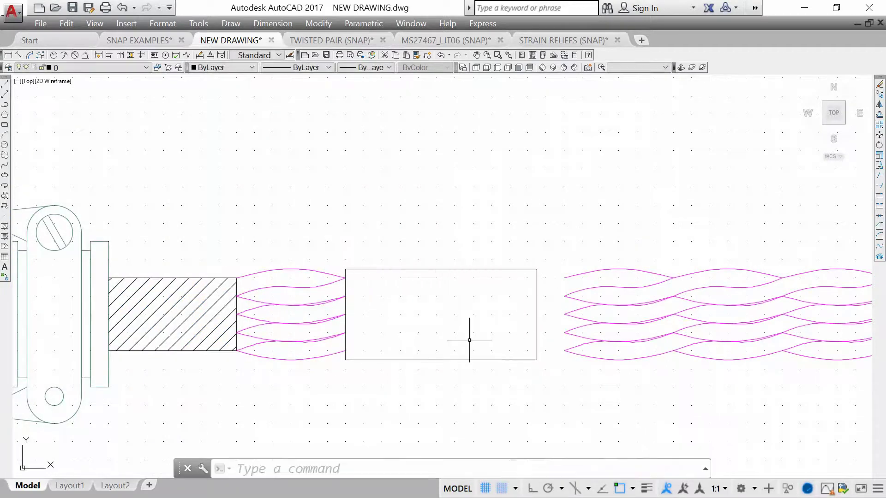
# Add multiline text reading LABEL inside the new rectangle, with the text frame slightly inset from the rectangle's edges
pyautogui.moveTo(435, 319); pyautogui.dragTo(463, 317, button='middle')
pyautogui.press('t')
pyautogui.press('space')
pyautogui.click(382, 276)
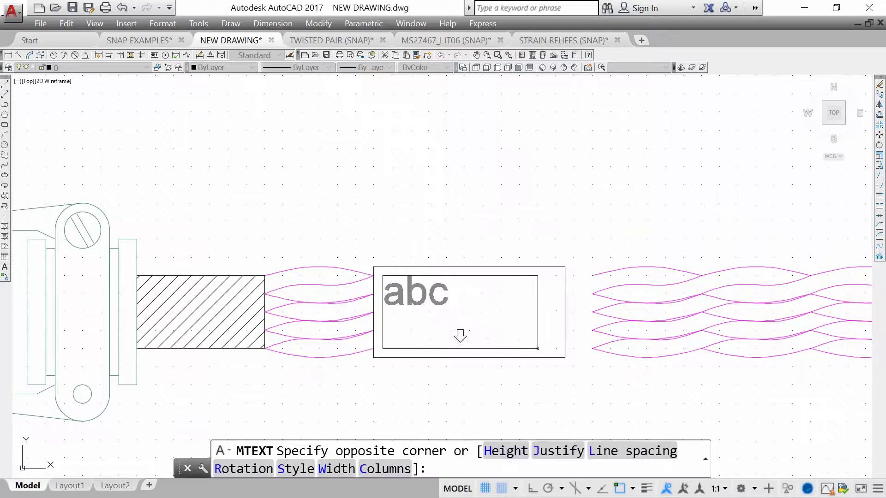
pyautogui.click(547, 349)
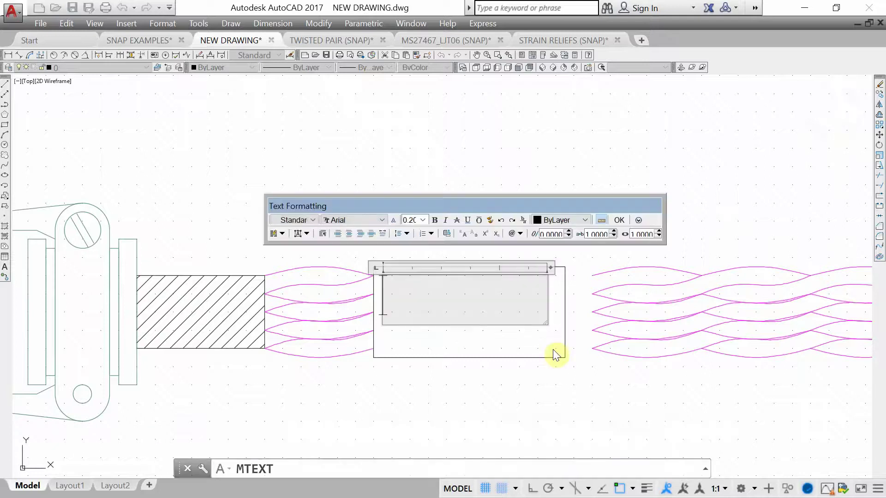
pyautogui.write('LAE')
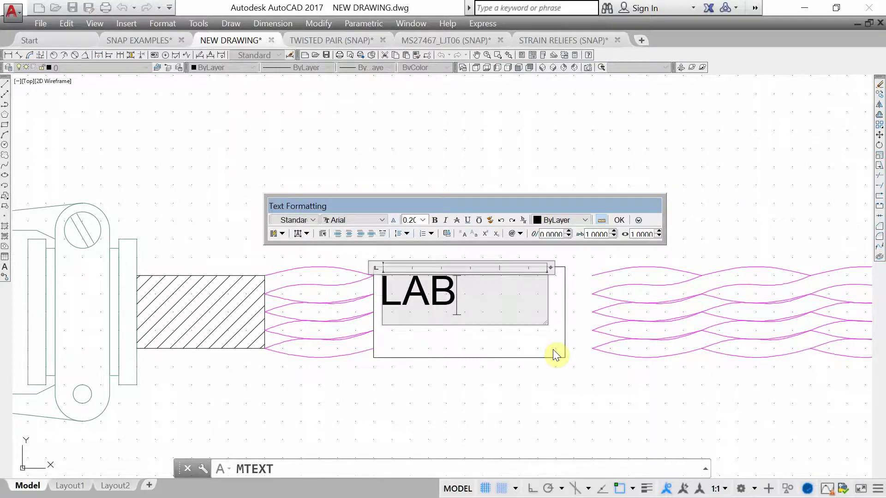
pyautogui.write('EL')
pyautogui.hotkey('ctrl', 'a')
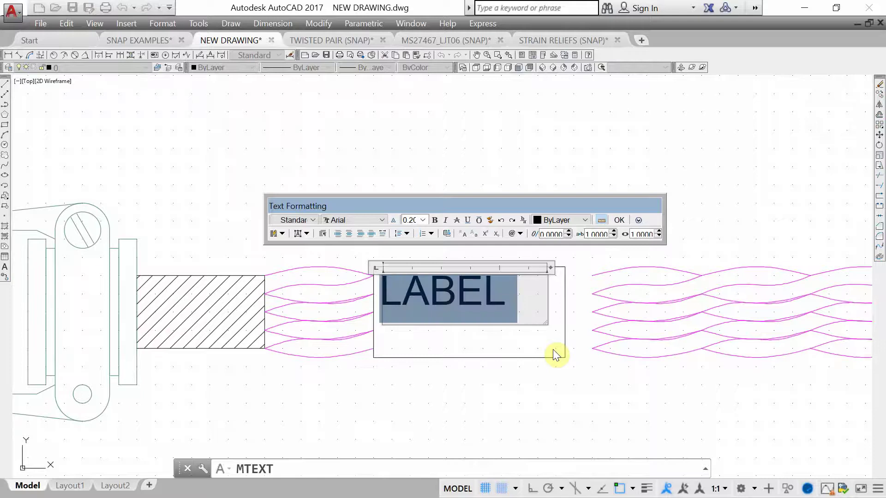
# Extend the text to read LABEL A and enlarge the text frame so it fits on one line
pyautogui.click(516, 303)
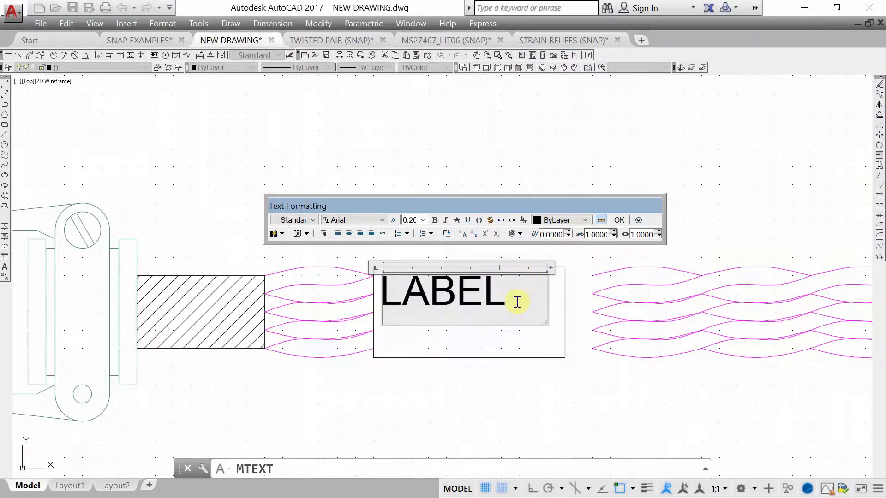
pyautogui.press('Return')
pyautogui.write('A')
pyautogui.moveTo(541, 372); pyautogui.dragTo(553, 372)
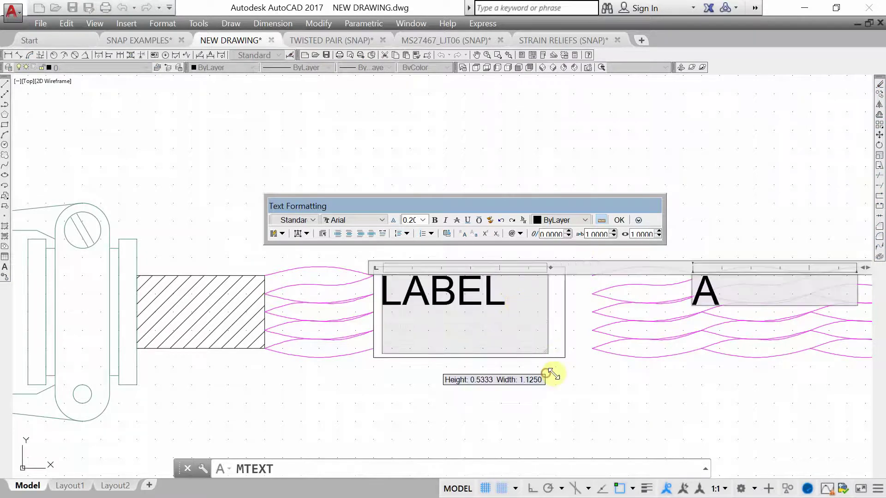
pyautogui.click(538, 407)
pyautogui.click(490, 294)
pyautogui.click(483, 297)
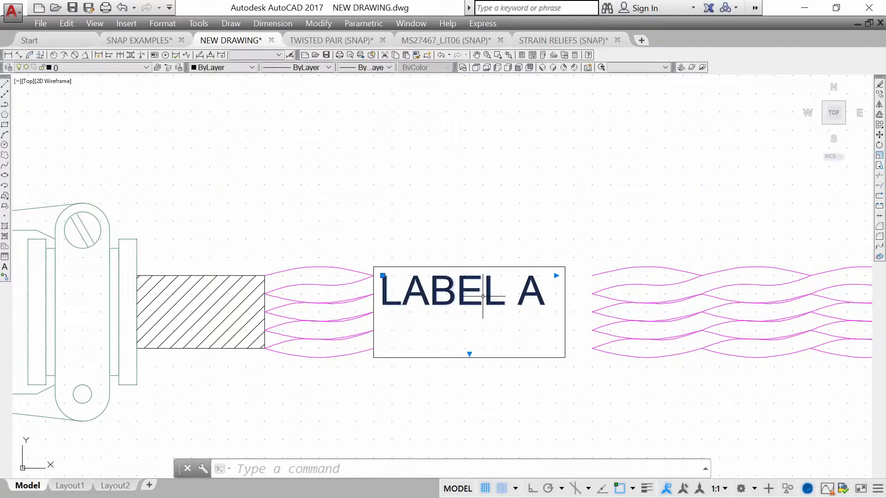
# Centre the LABEL A text in its frame and set its justification to Middle Center
pyautogui.doubleClick(475, 289)
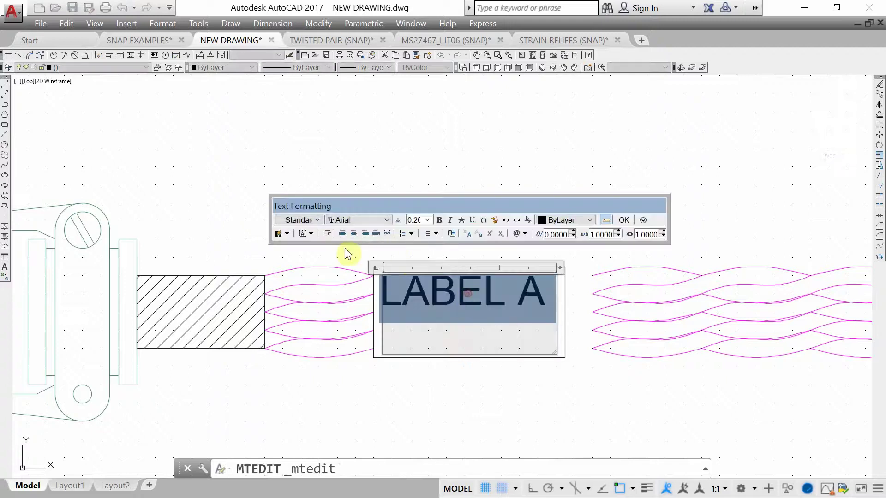
pyautogui.click(353, 234)
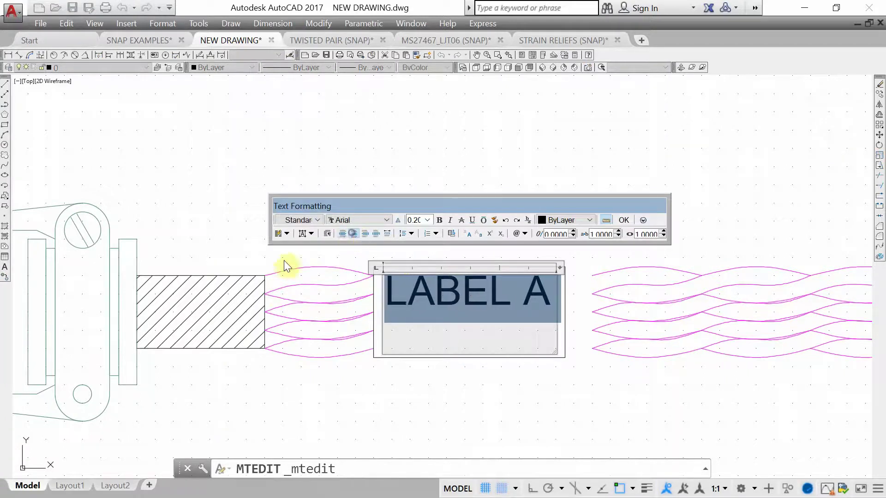
pyautogui.click(306, 233)
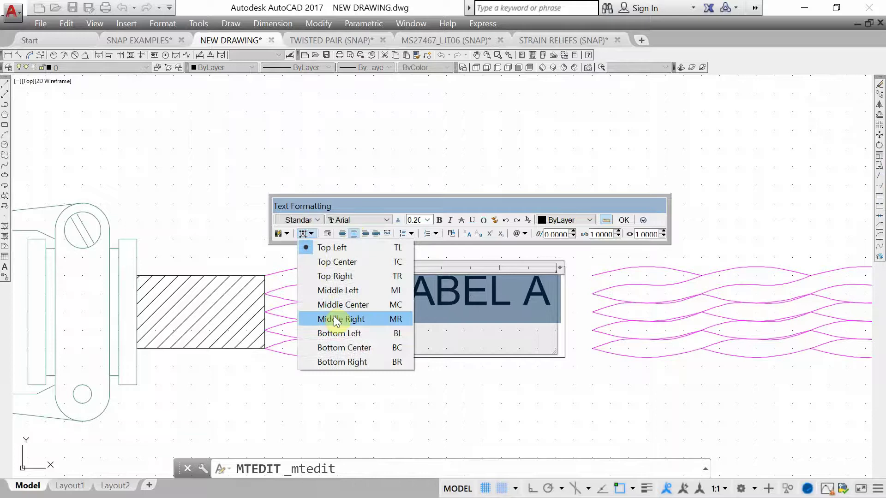
pyautogui.click(342, 305)
pyautogui.click(474, 288)
pyautogui.click(479, 301)
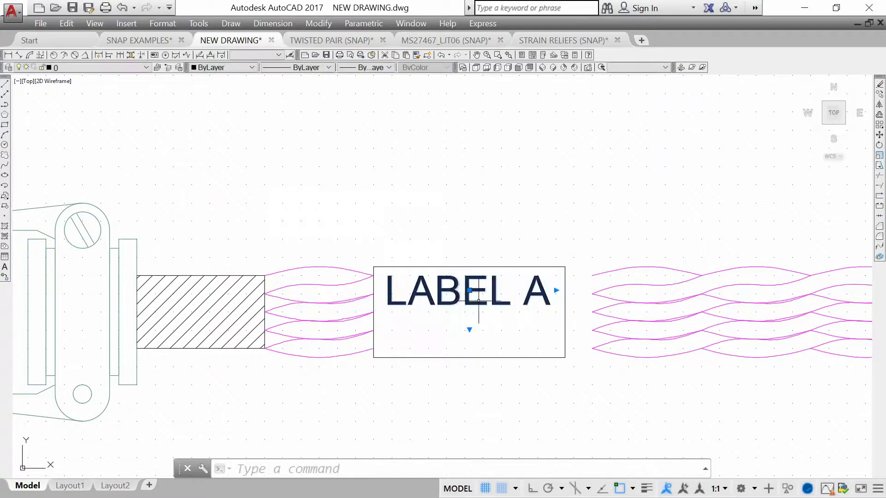
# Move the LABEL A text by its middle grip to the centre of the rectangle, with object snap off
pyautogui.click(469, 329)
pyautogui.press('Escape')
pyautogui.click(469, 291)
pyautogui.press('F3')
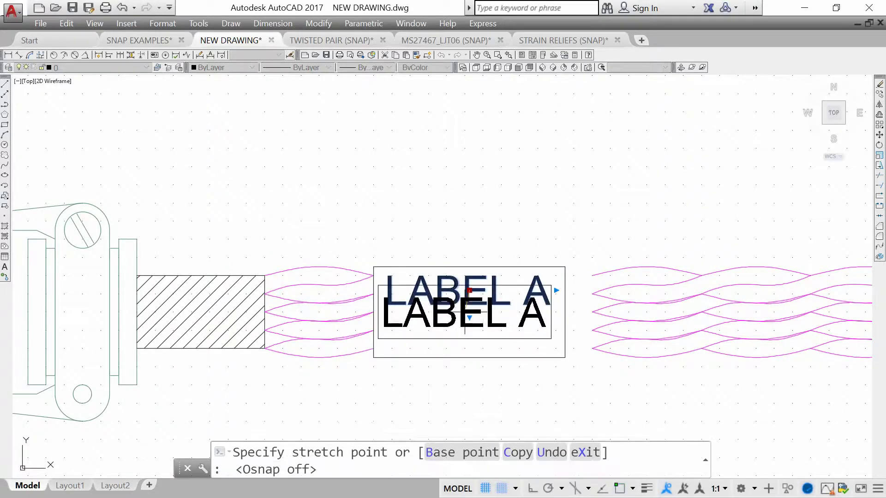
pyautogui.click(473, 312)
# Assign the label rectangle and its LABEL A text to the LABELS layer
pyautogui.click(490, 358)
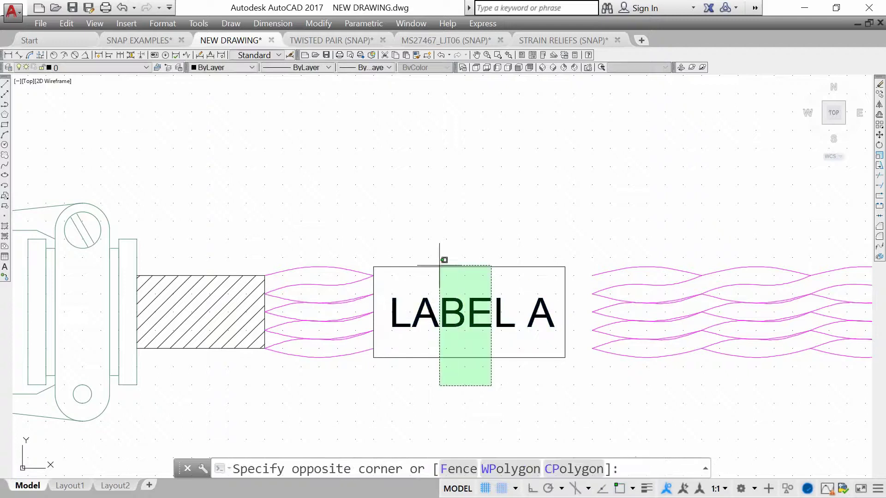
pyautogui.click(443, 257)
pyautogui.click(112, 70)
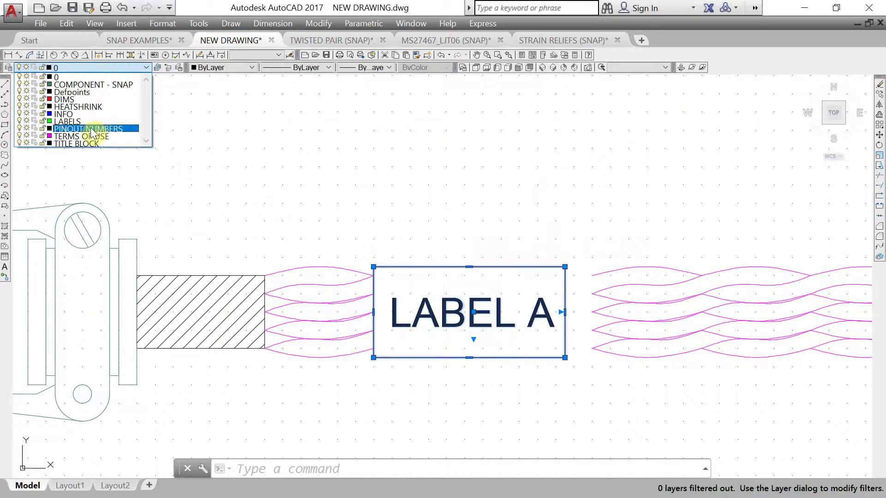
pyautogui.click(88, 118)
pyautogui.scroll(-4, 317, 296)
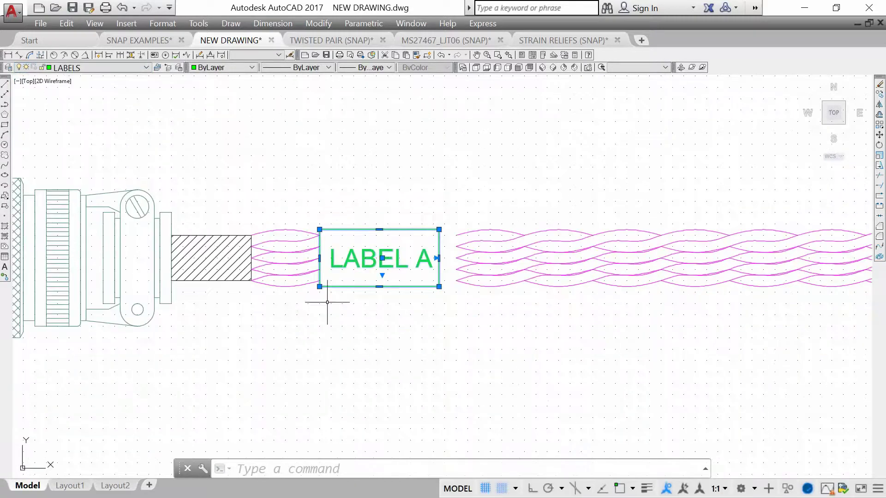
pyautogui.press('Escape')
# Move the plug assembly and label together by the label's right edge midpoint onto the left end of the long twisted pair run
pyautogui.click(398, 339)
pyautogui.click(74, 199)
pyautogui.scroll(2, 368, 269)
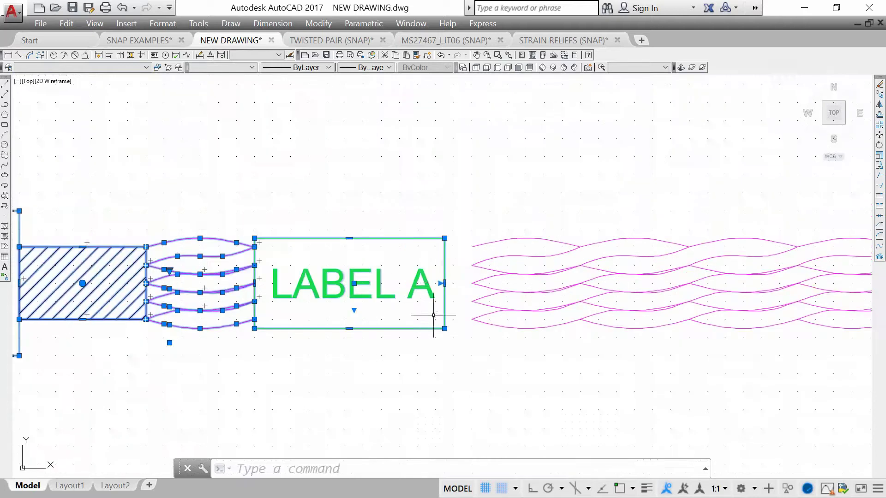
pyautogui.click(444, 283)
pyautogui.press('space')
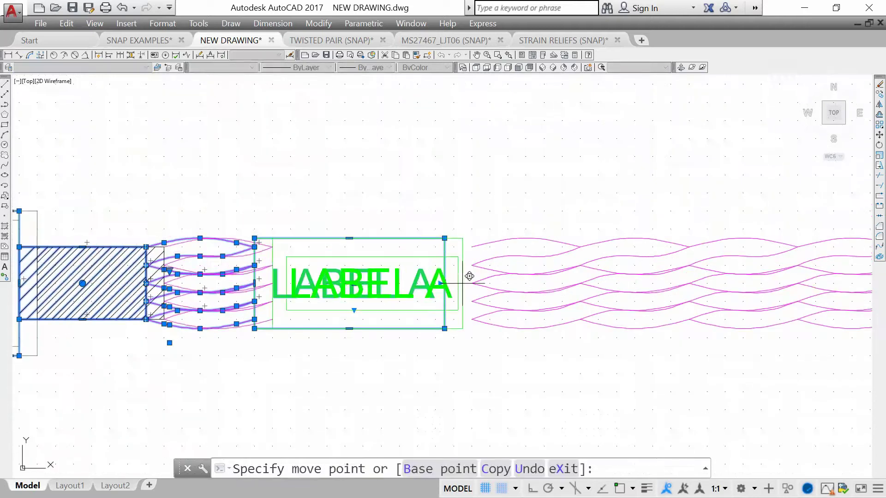
pyautogui.click(471, 284)
pyautogui.press('Escape')
# Move the whole fanned-out wire breakout 3.6875 units straight to the right, with ortho on
pyautogui.scroll(-6, 553, 277)
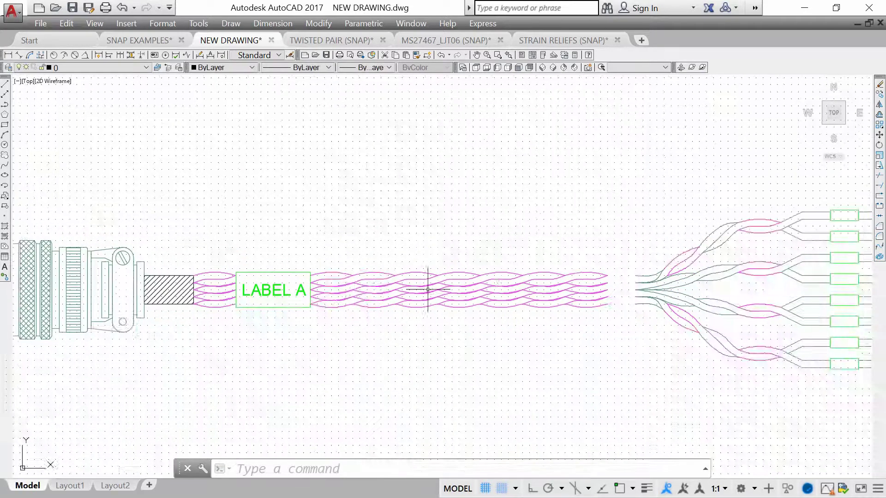
pyautogui.moveTo(562, 271); pyautogui.dragTo(541, 277, button='middle')
pyautogui.click(697, 355)
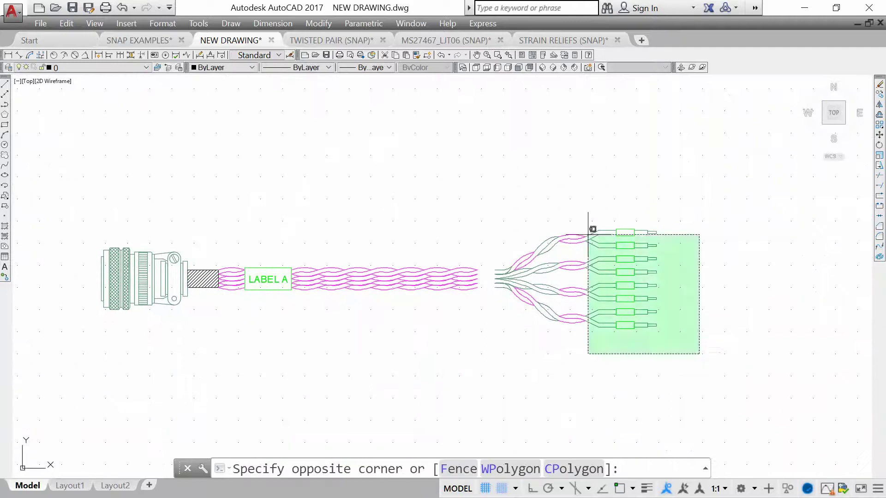
pyautogui.click(591, 229)
pyautogui.scroll(2, 497, 281)
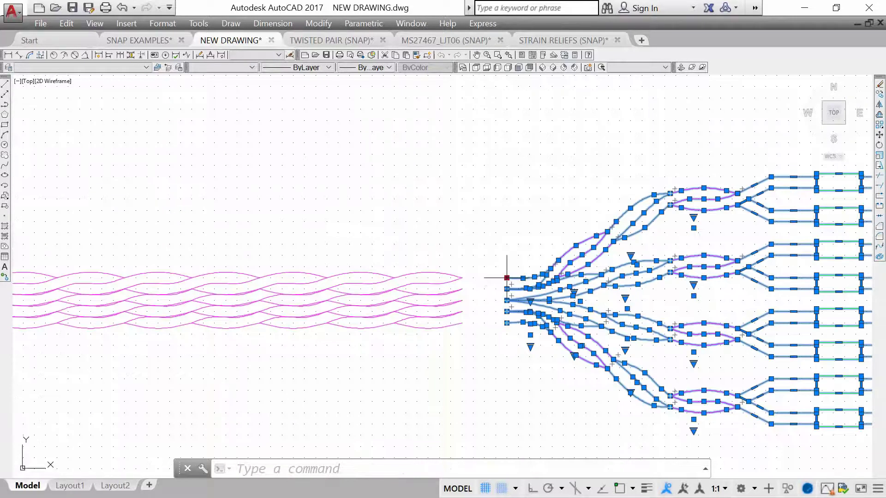
pyautogui.click(507, 278)
pyautogui.press('space')
pyautogui.scroll(-2, 568, 265)
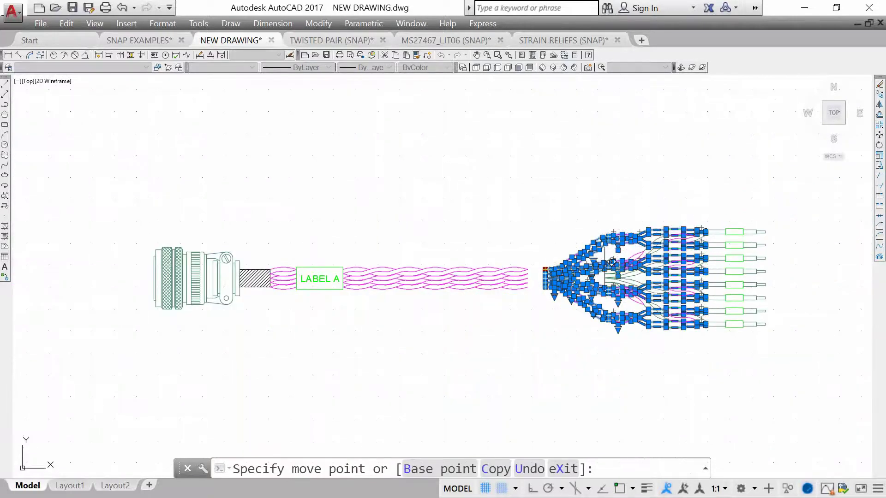
pyautogui.press('F8')
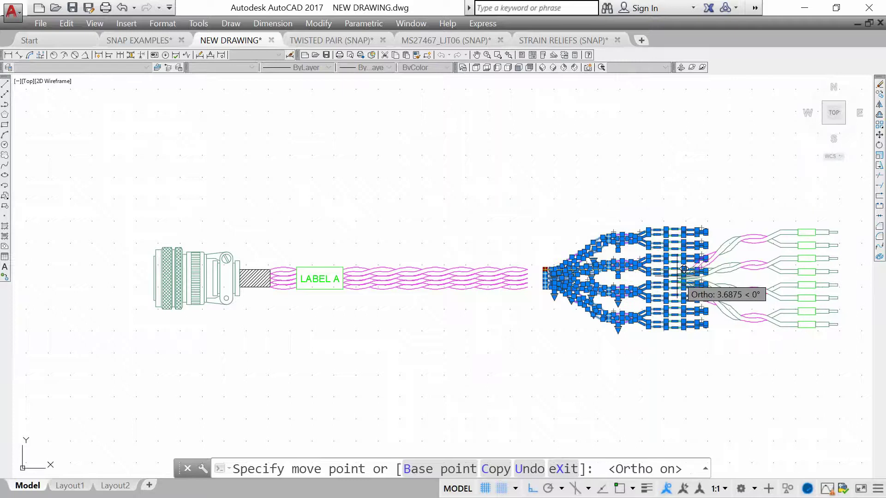
pyautogui.click(683, 269)
pyautogui.press('Escape')
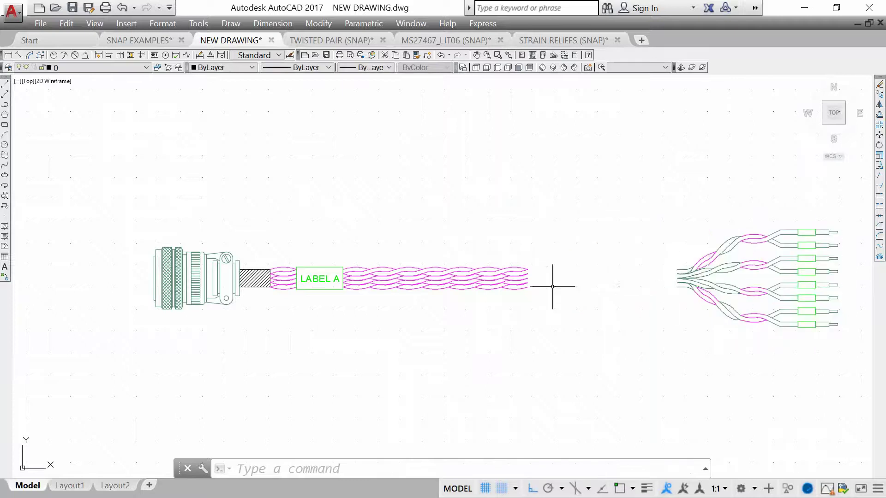
# Copy the LABEL A box with its text and paste it against the right end of the long twisted pair run
pyautogui.click(332, 307)
pyautogui.click(318, 236)
pyautogui.hotkey('ctrl', 'c')
pyautogui.hotkey('ctrl', 'v')
pyautogui.scroll(4, 544, 297)
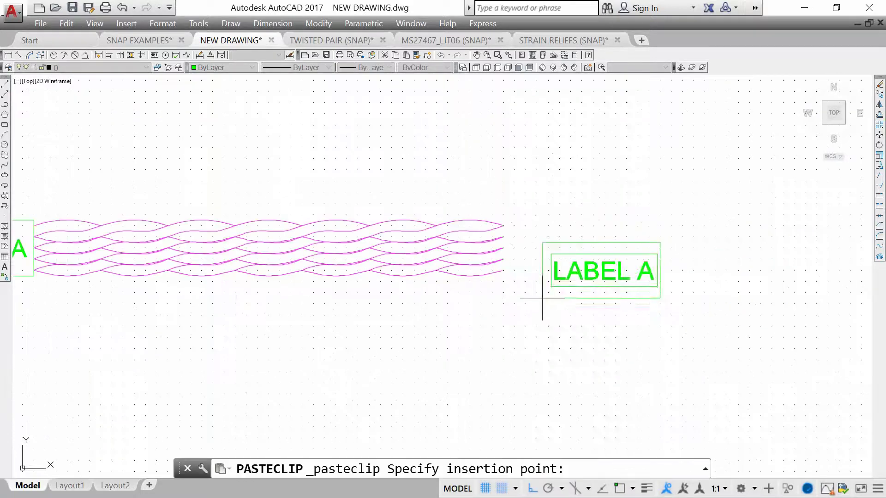
pyautogui.click(504, 268)
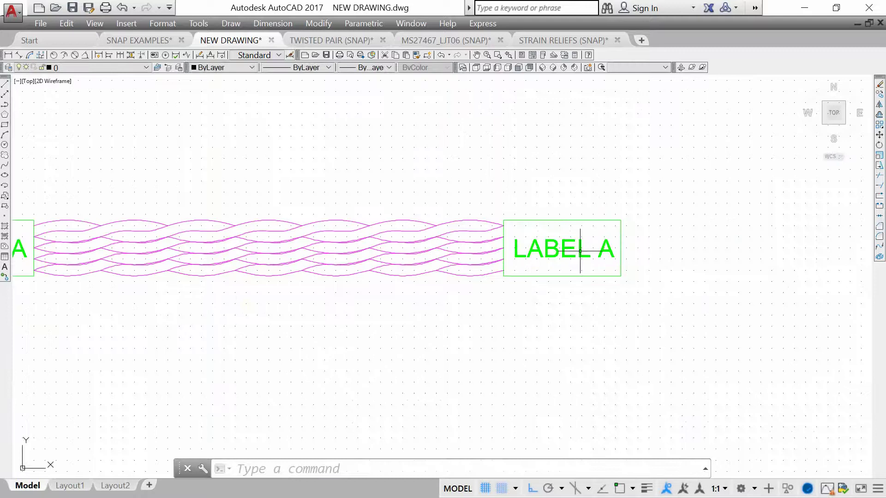
# Change the copied label's text to LABEL B
pyautogui.doubleClick(564, 249)
pyautogui.doubleClick(606, 249)
pyautogui.write('B')
pyautogui.click(646, 257)
# Move the fanned-out wire breakout horizontally so its left wire ends meet the right edge of the LABEL B box
pyautogui.scroll(-5, 646, 257)
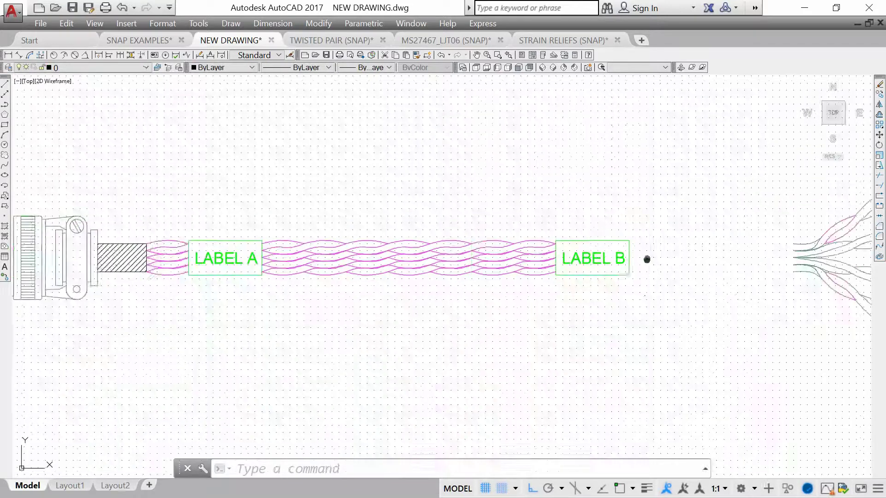
pyautogui.click(680, 324)
pyautogui.click(553, 219)
pyautogui.scroll(5, 586, 291)
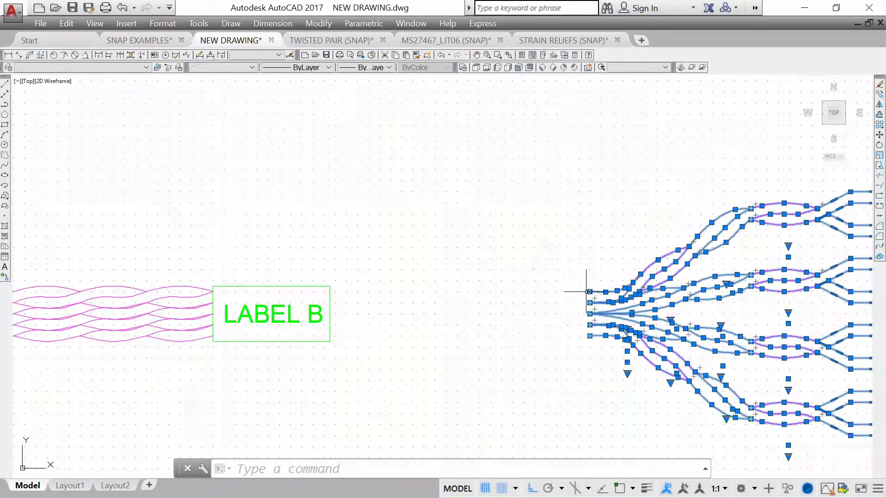
pyautogui.click(589, 292)
pyautogui.press('space')
pyautogui.scroll(3, 397, 297)
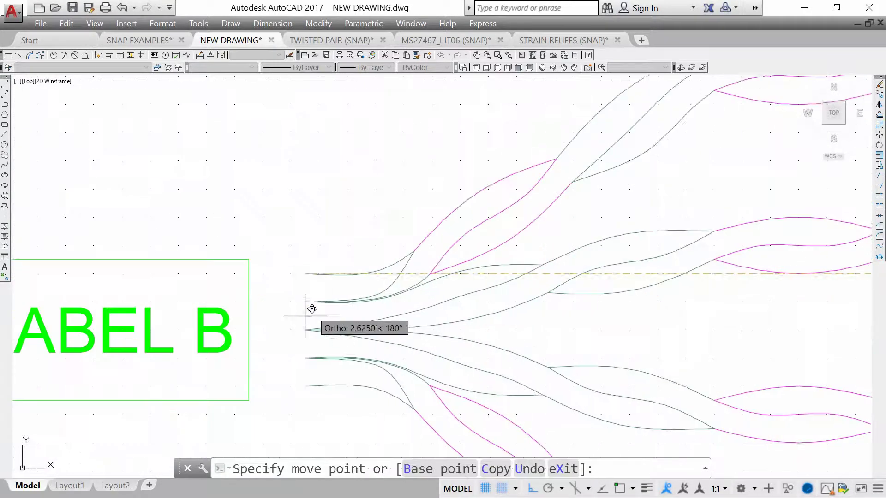
pyautogui.click(256, 294)
pyautogui.scroll(-8, 291, 272)
pyautogui.press('Escape')
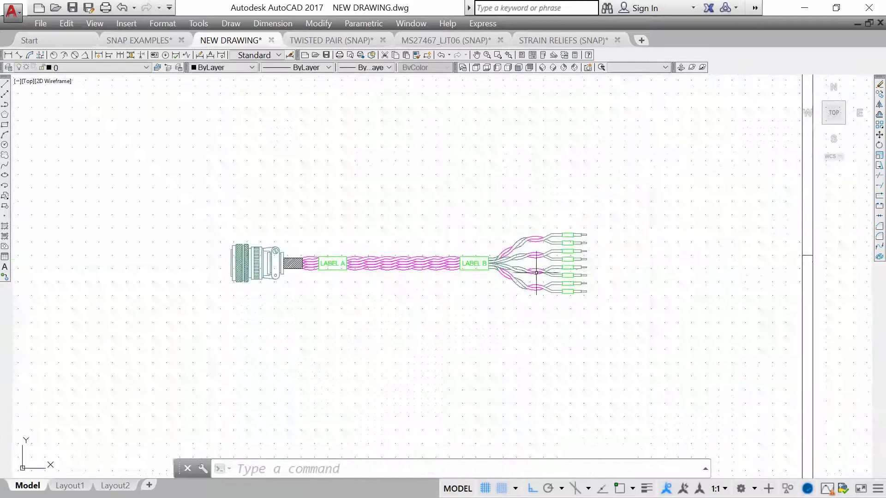
# Set the colour of the entire cable assembly to ByLayer
pyautogui.click(611, 328)
pyautogui.scroll(-3, 595, 267)
pyautogui.press('Escape')
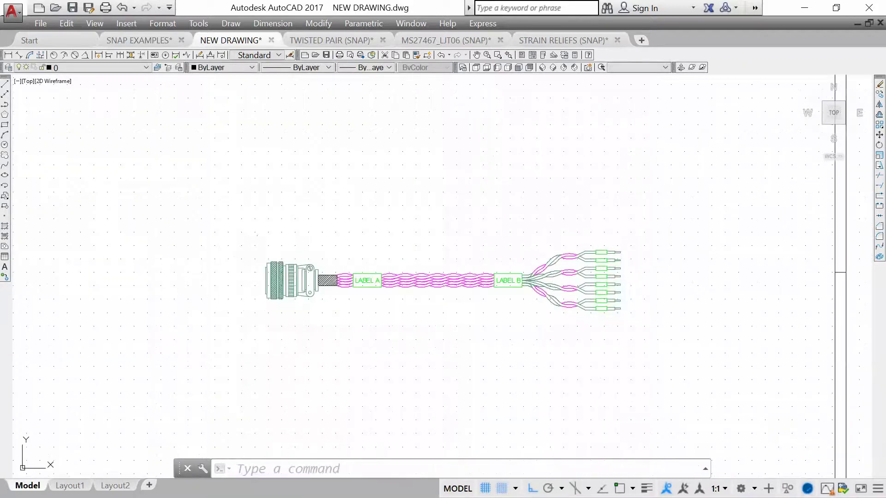
pyautogui.click(216, 235)
pyautogui.click(659, 347)
pyautogui.click(203, 67)
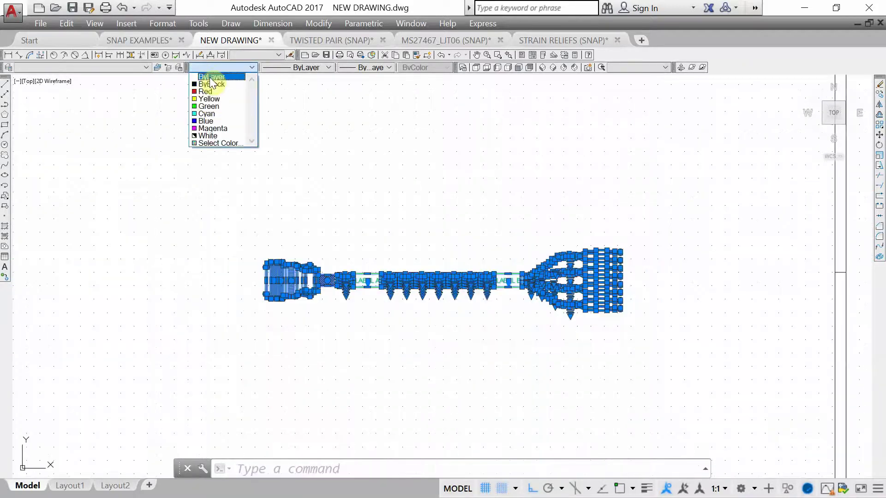
pyautogui.click(206, 77)
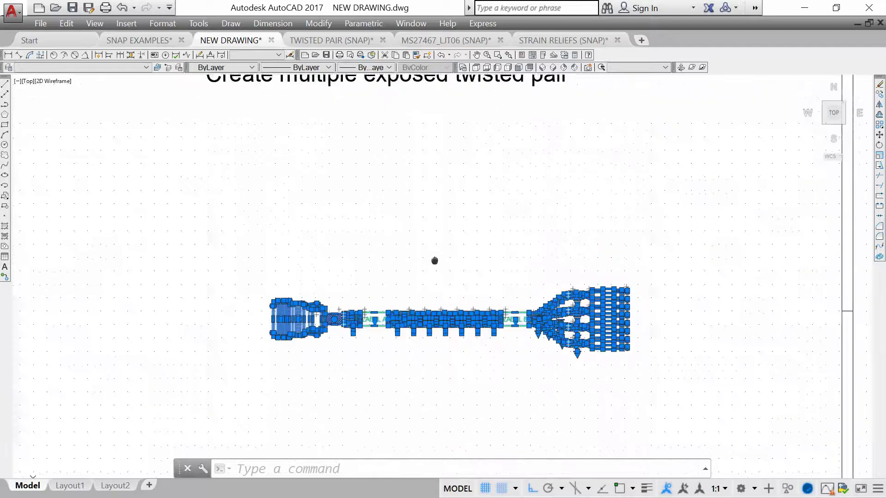
pyautogui.scroll(-3, 435, 259)
pyautogui.scroll(3, 447, 241)
pyautogui.press('Escape')
# Move the SNAP EXAMPLE title text down so it sits centred just above the cable assembly, with ortho off
pyautogui.click(429, 185)
pyautogui.click(392, 116)
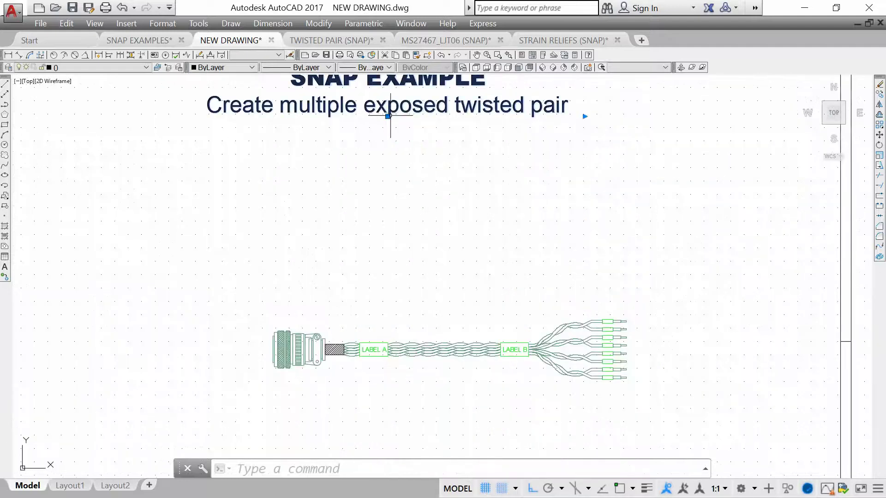
pyautogui.click(387, 116)
pyautogui.press('space')
pyautogui.press('F8')
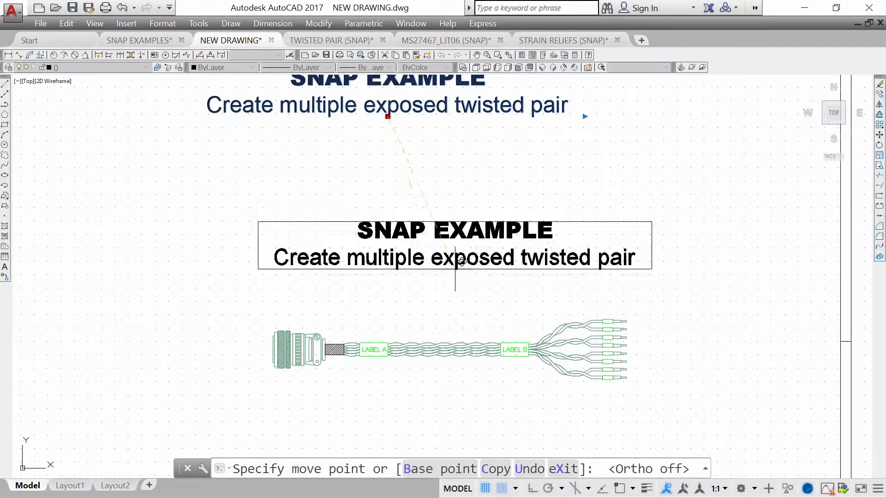
pyautogui.click(458, 296)
pyautogui.scroll(3, 461, 351)
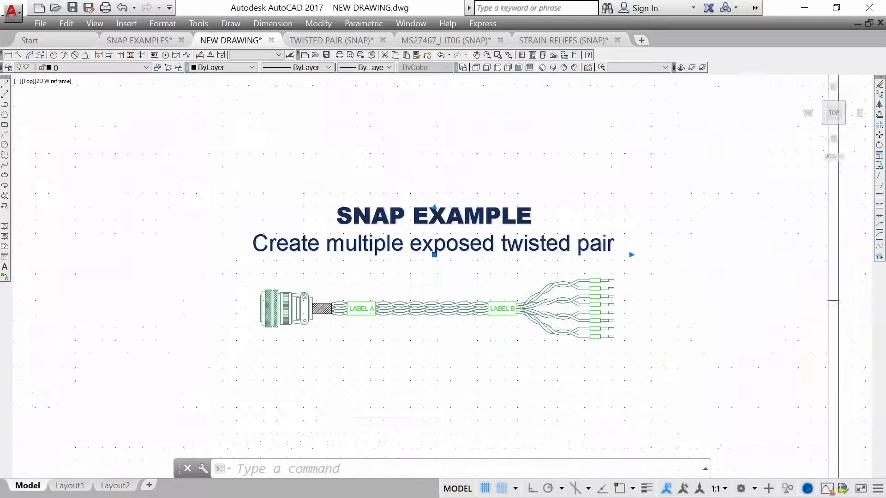
pyautogui.moveTo(456, 306); pyautogui.dragTo(451, 306, button='middle')
pyautogui.press('Escape')
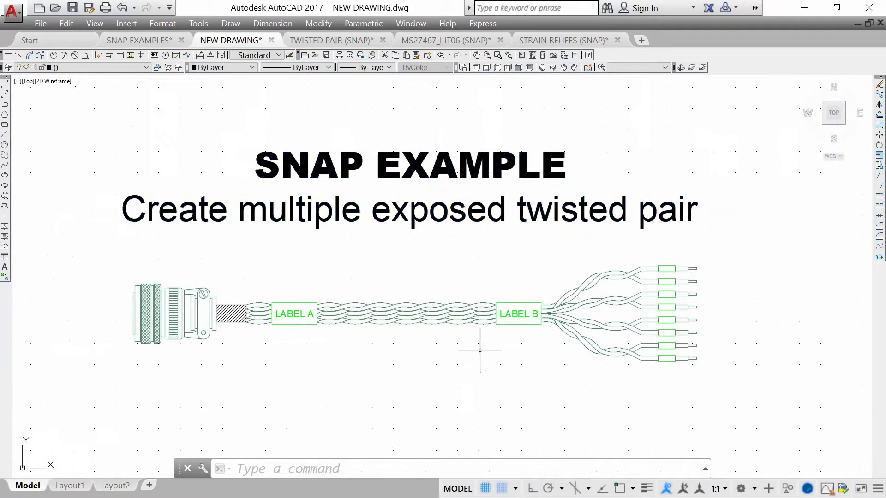